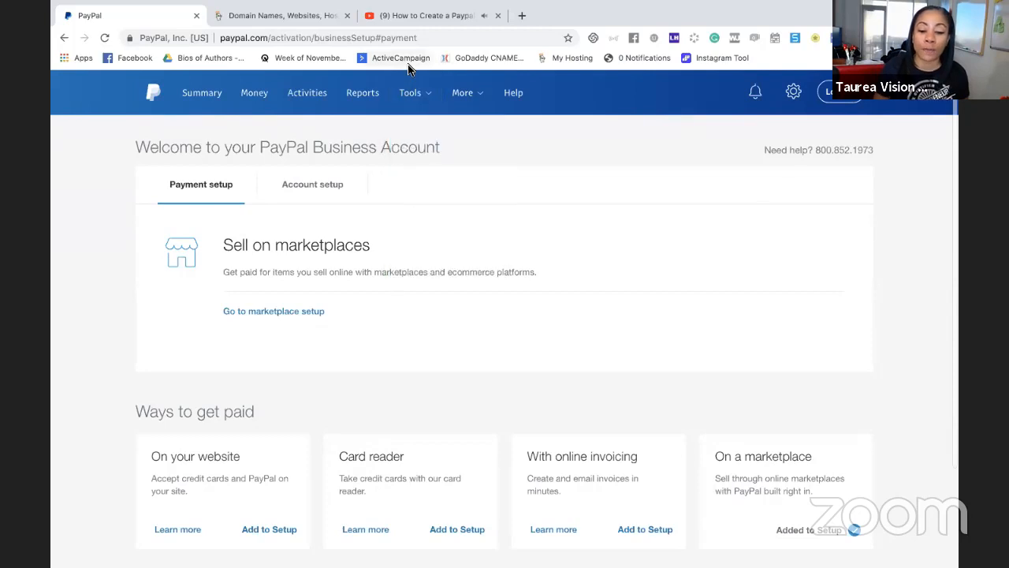
Open the PayPal buttons tool from the Integrate PayPal merchant tools, starting at the marketplace setup
mouse_move(411, 93)
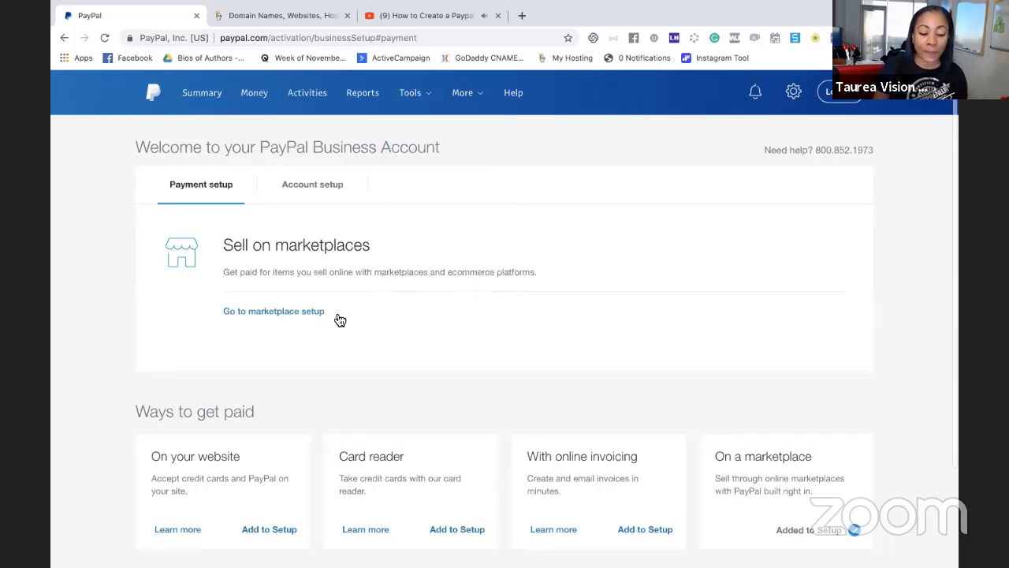
left_click(299, 314)
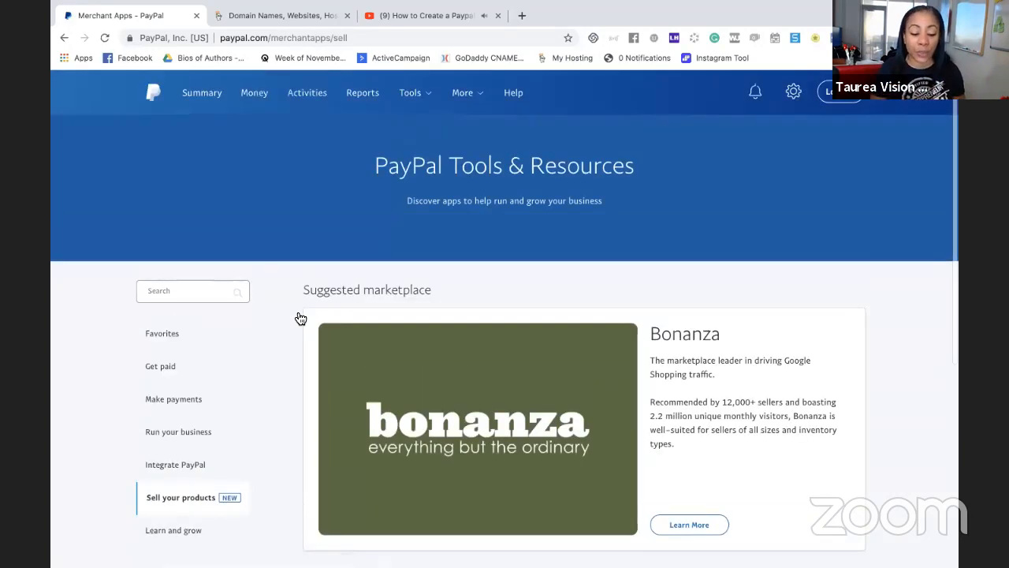
scroll(280, 401, "down", 2)
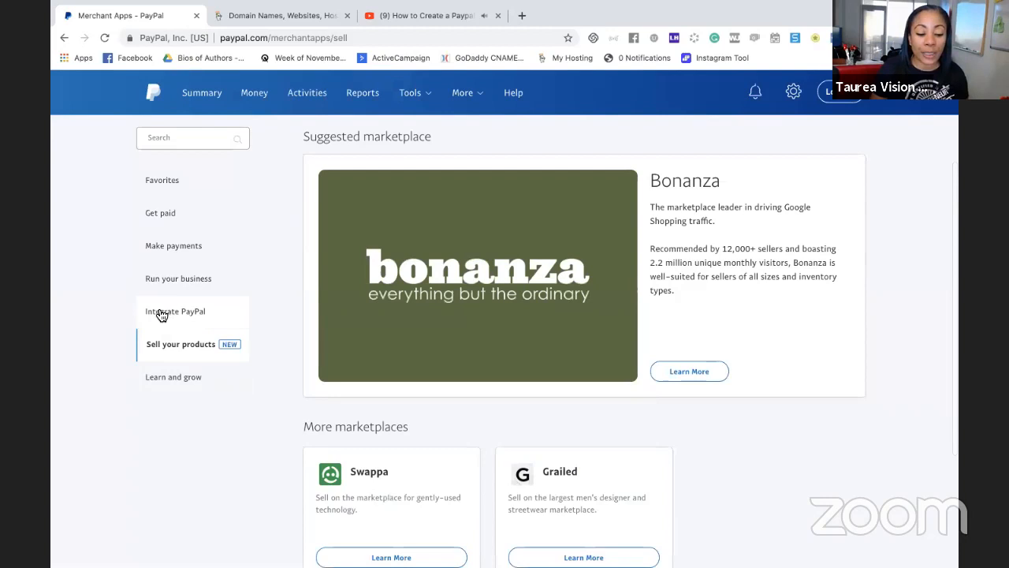
left_click(186, 316)
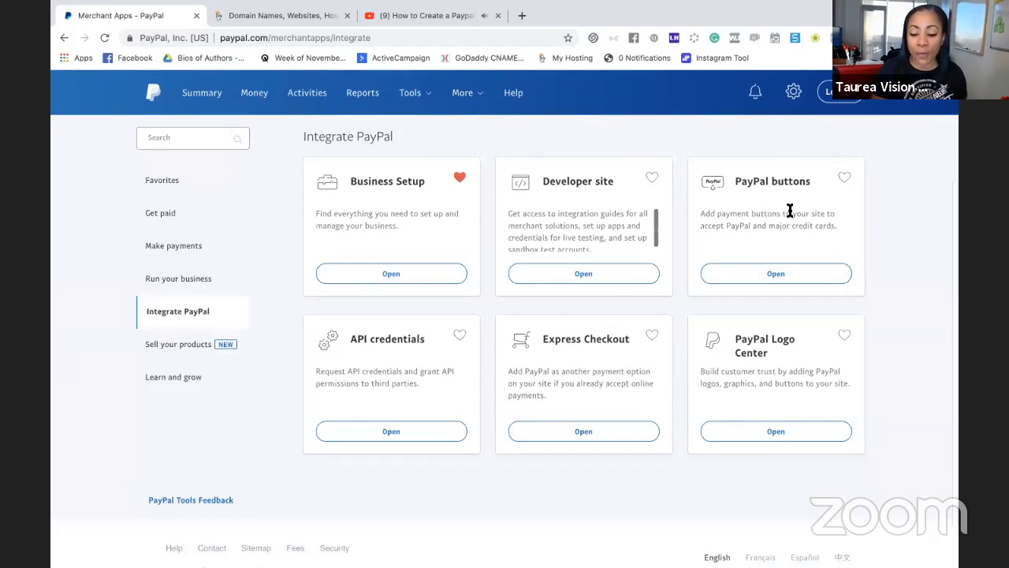
left_click(767, 280)
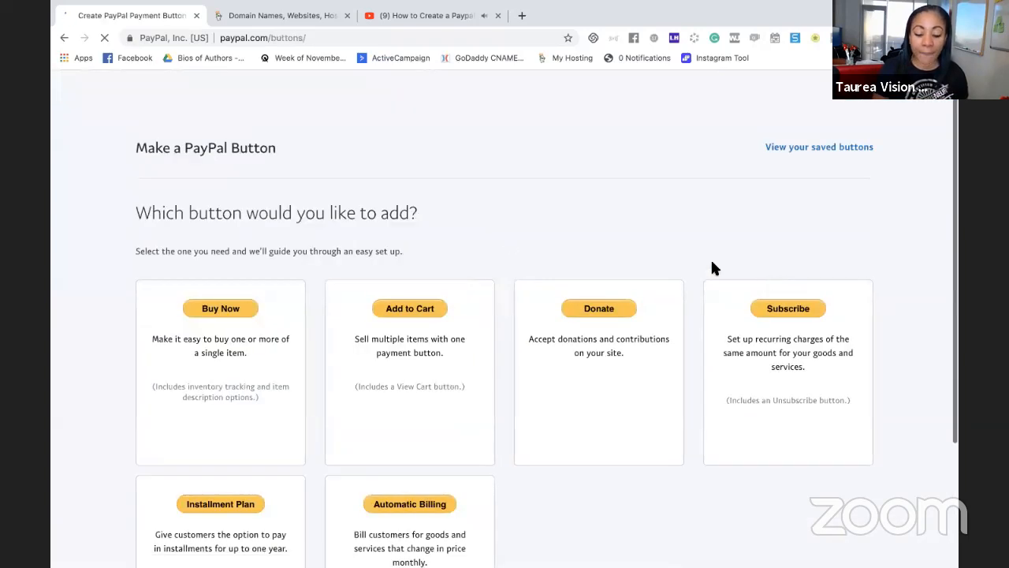
Review the available payment button types and start creating a Buy Now button
scroll(499, 243, "down", 2)
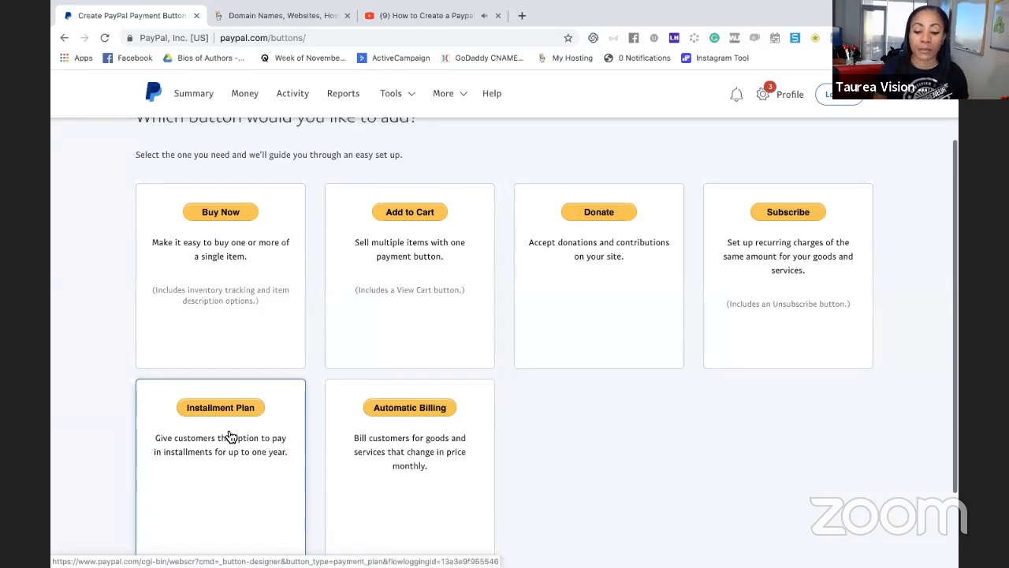
scroll(231, 433, "down", 2)
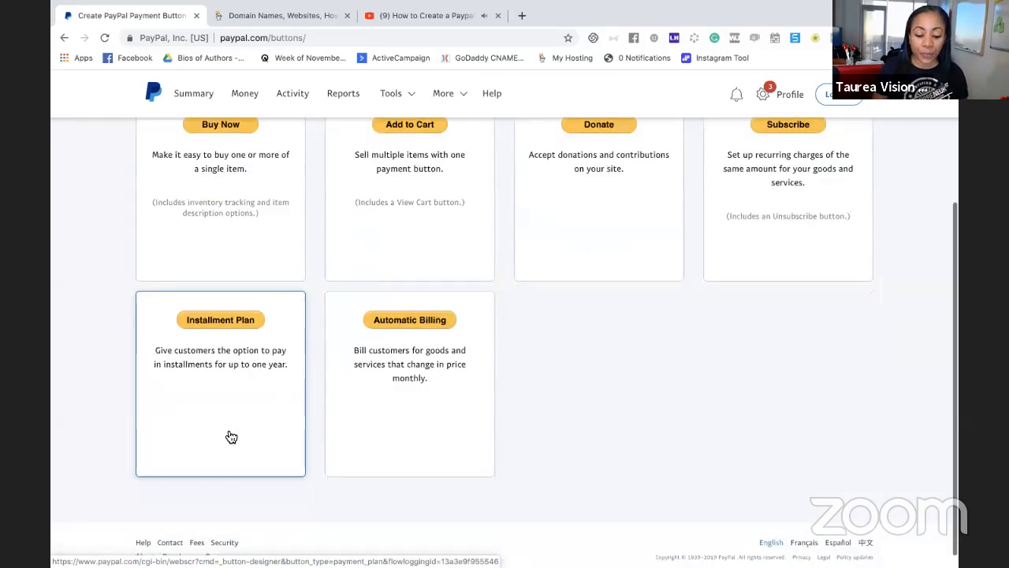
scroll(231, 433, "up", 4)
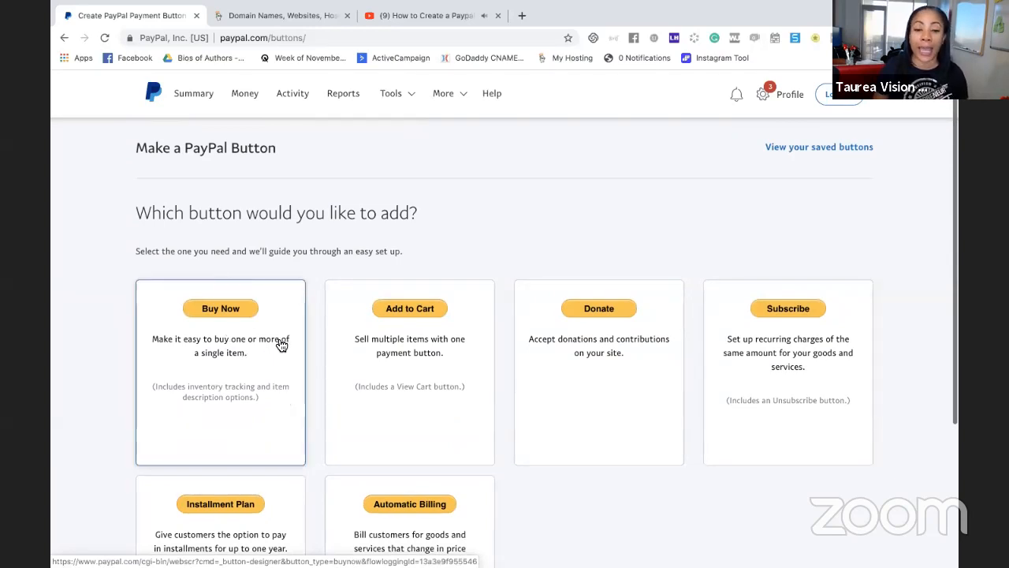
left_click(232, 312)
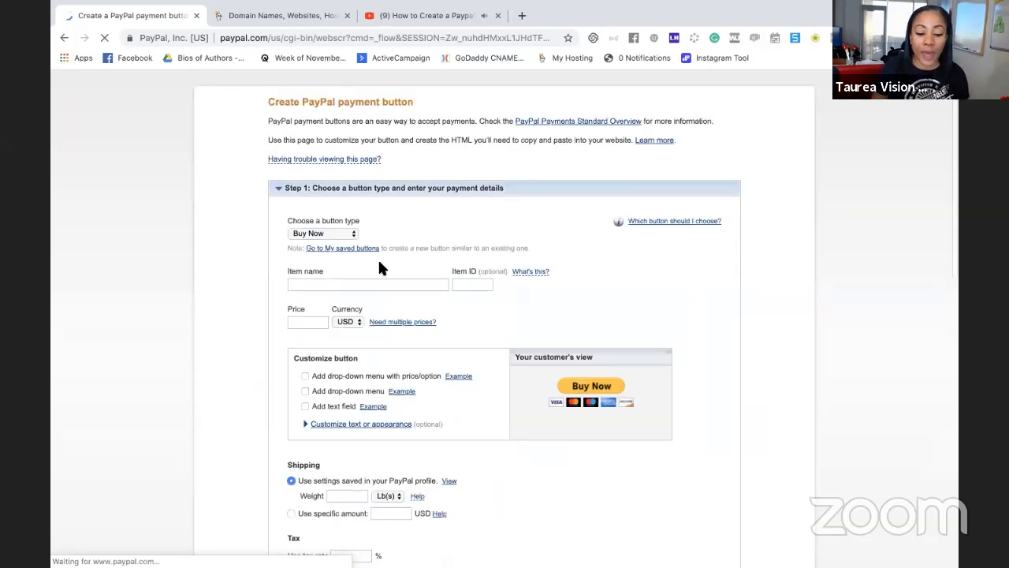
Keep Buy Now as the button type and enter The Broke Authors Book as the item name
scroll(416, 264, "down", 2)
left_click(327, 142)
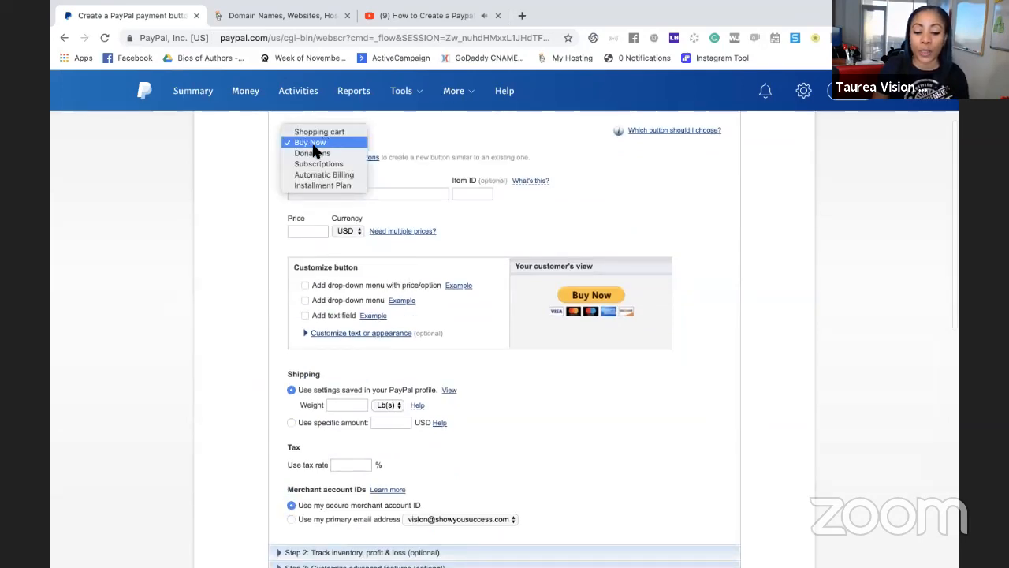
left_click(411, 150)
left_click(376, 194)
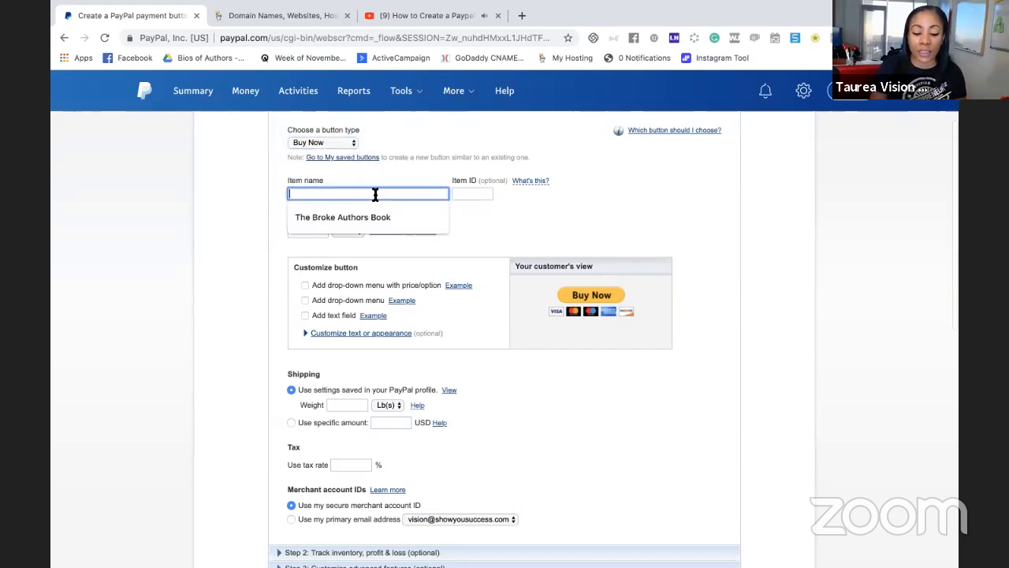
type("The Broake")
key("BackSpace")
key("BackSpace")
key("BackSpace")
key("BackSpace")
type("ke Authors Book")
key("Tab")
key("Tab")
key("Tab")
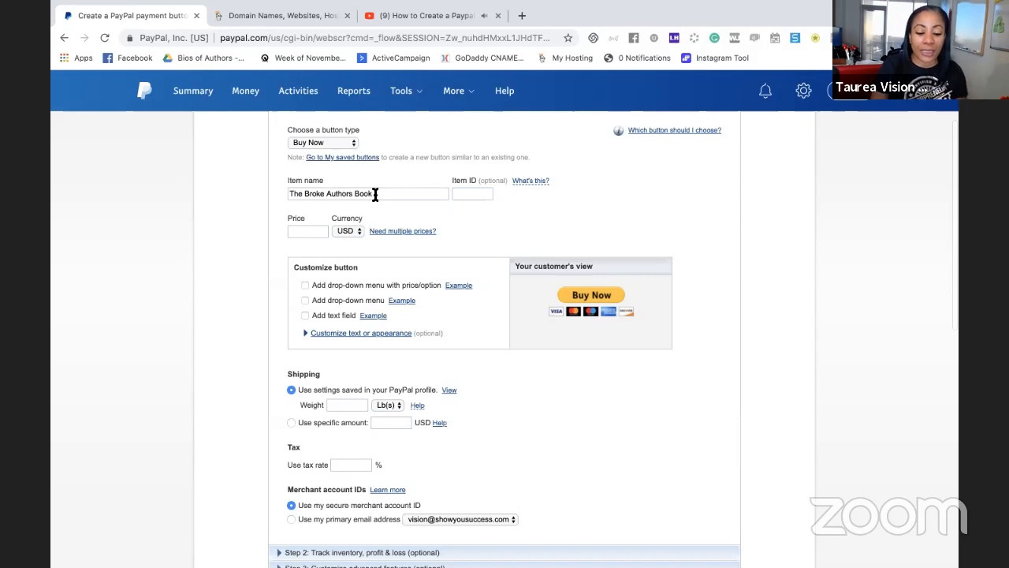
Set the item's price to 19.99 in USD
left_click(313, 232)
type("19.99")
key("Tab")
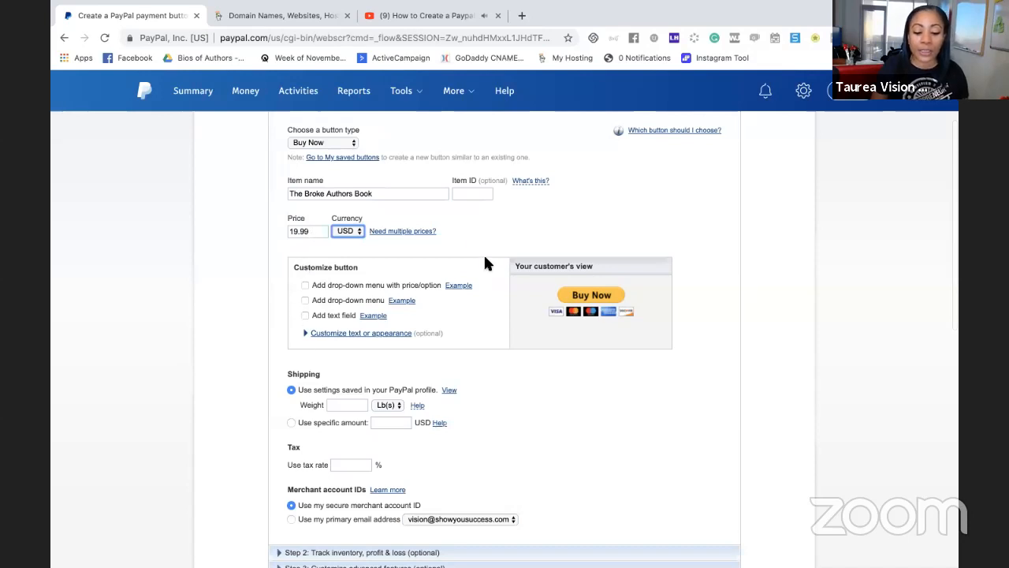
Charge a specific shipping amount of 4.99 USD instead of the settings saved in the profile
scroll(478, 240, "down", 1)
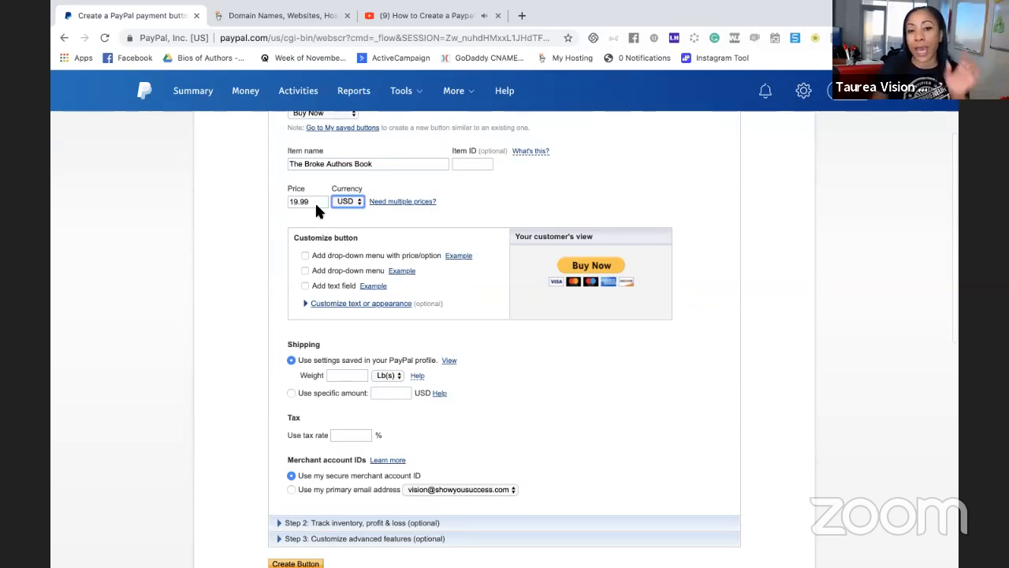
scroll(331, 369, "down", 1)
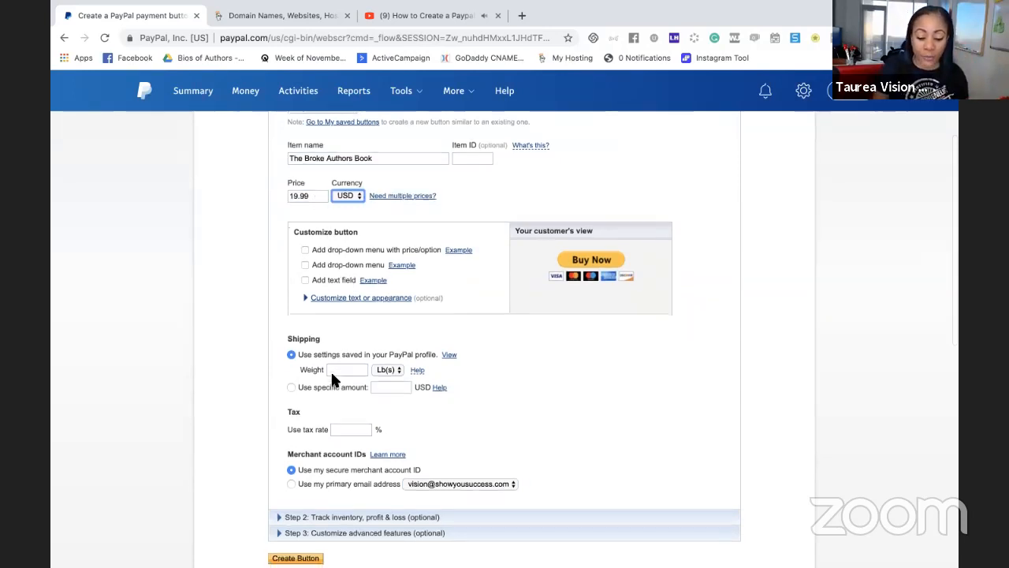
left_click(293, 358)
left_click(394, 357)
type("4.99")
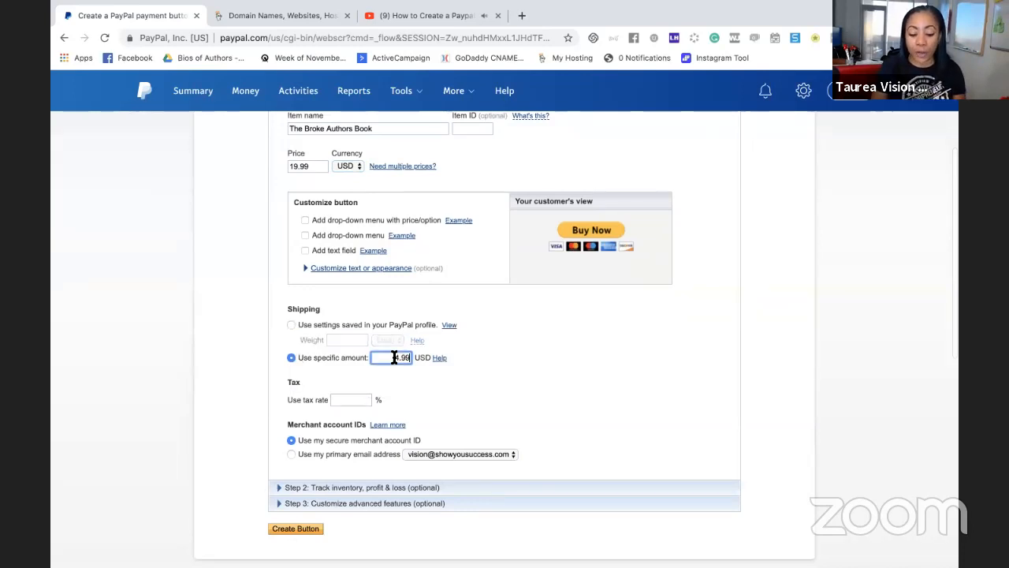
left_click(432, 387)
scroll(432, 386, "down", 2)
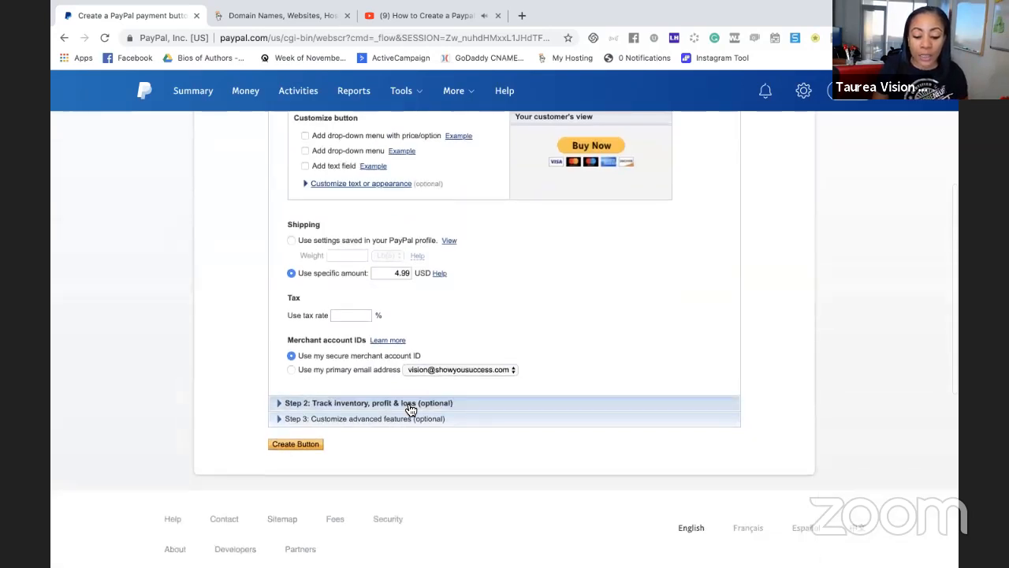
Turn on inventory tracking for the item with item ID 001, 100 in stock and an alert quantity of 10
left_click(410, 410)
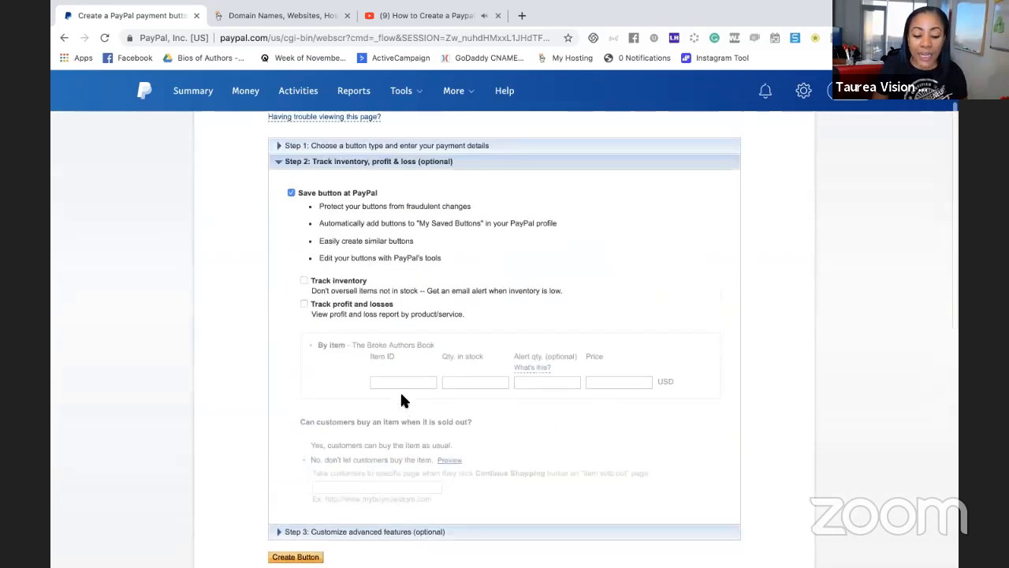
left_click(303, 282)
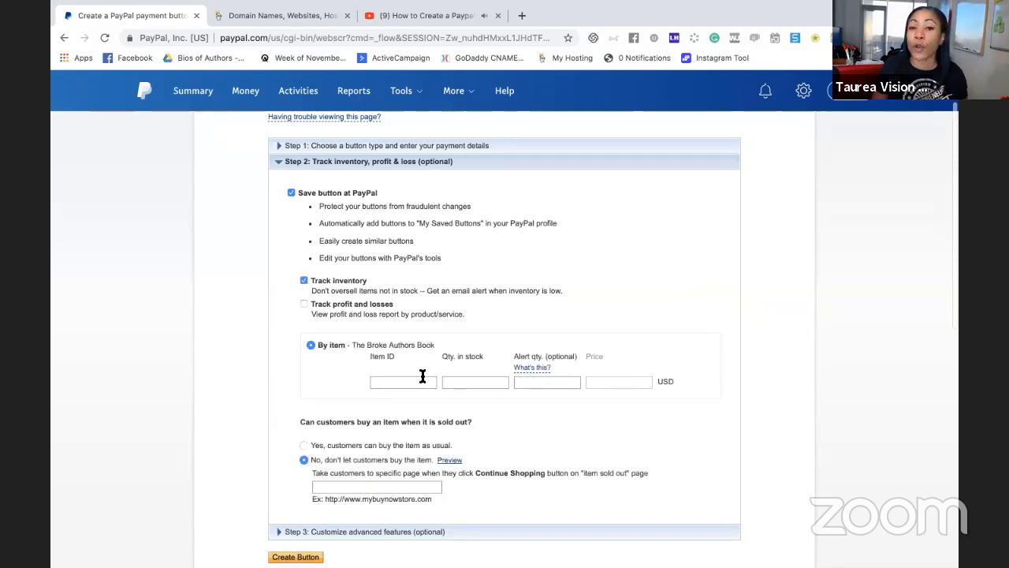
left_click(413, 383)
type("001")
key("Tab")
type("100")
key("Tab")
mouse_move(550, 370)
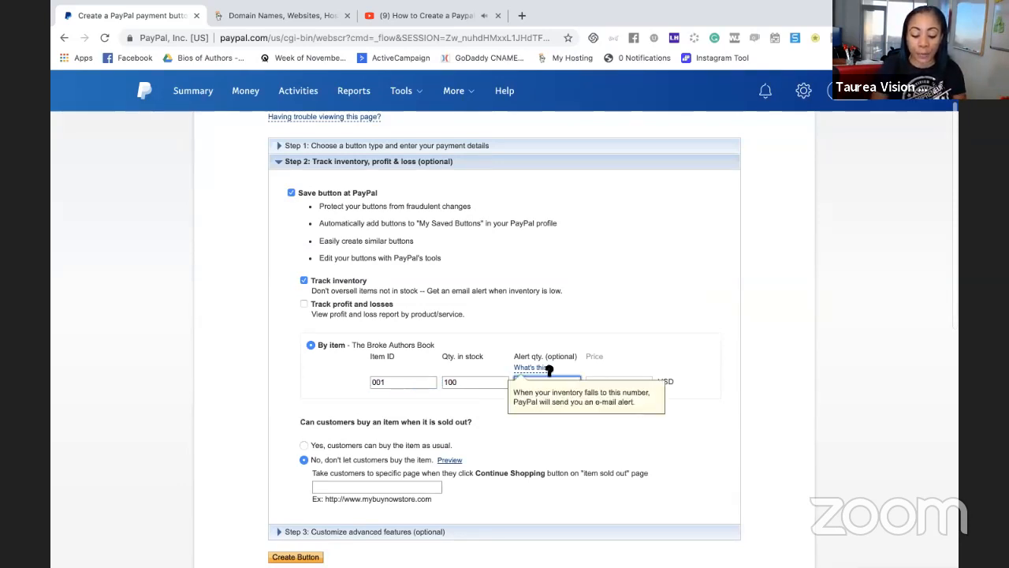
type("10")
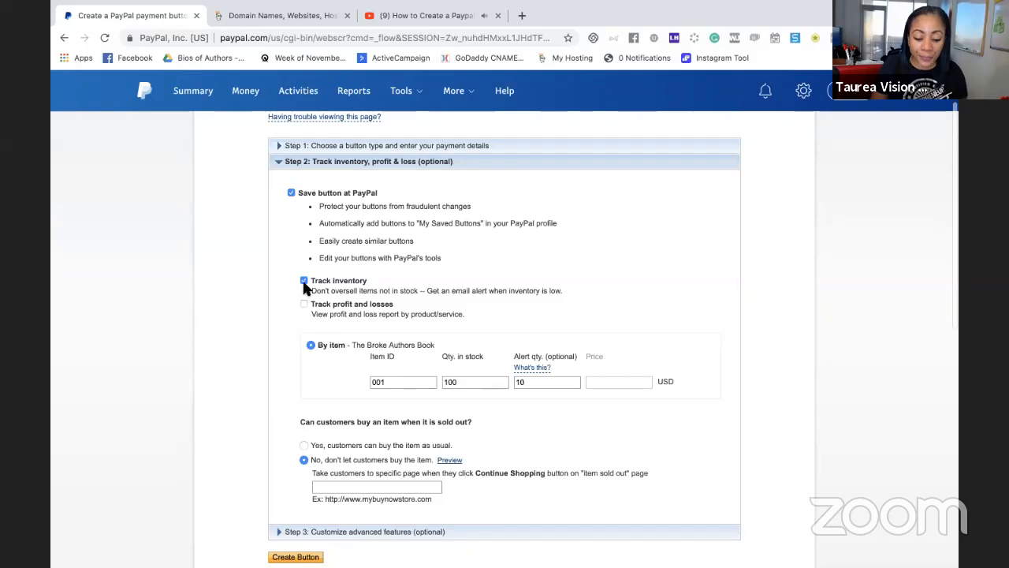
scroll(304, 284, "down", 3)
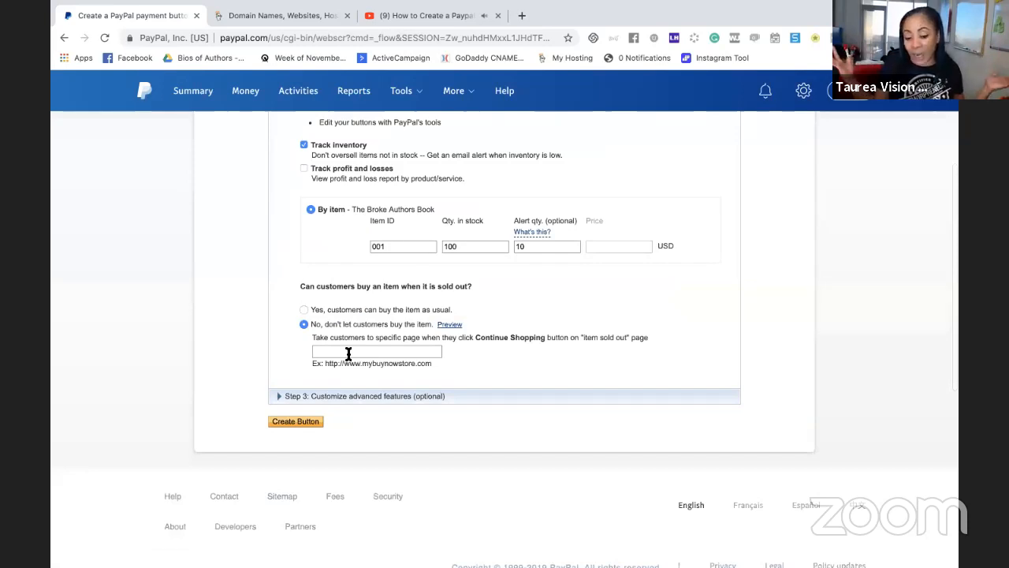
Turn off saving the button at PayPal and collapse the inventory, profit and loss section
scroll(347, 354, "up", 3)
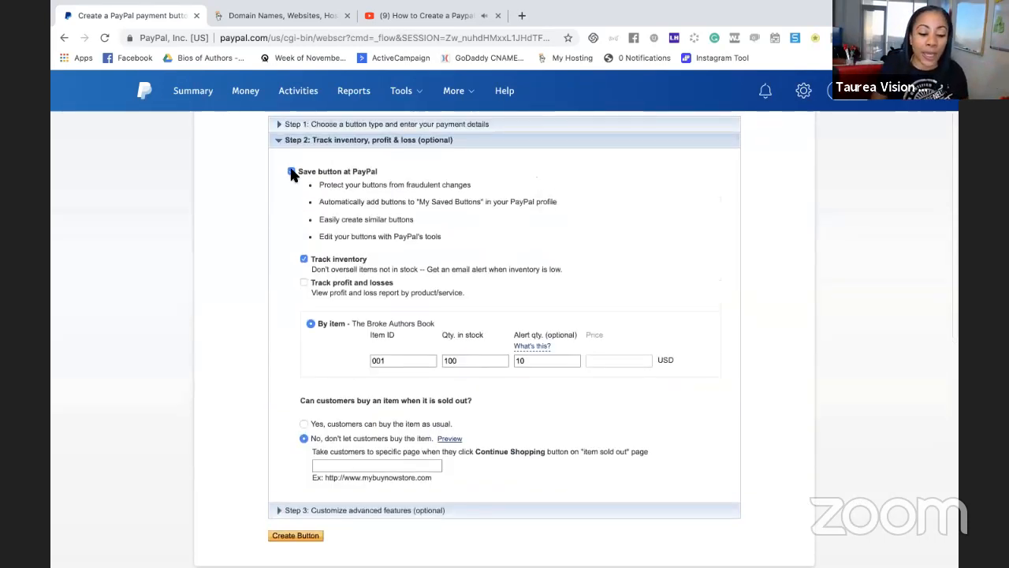
left_click(291, 172)
left_click(279, 142)
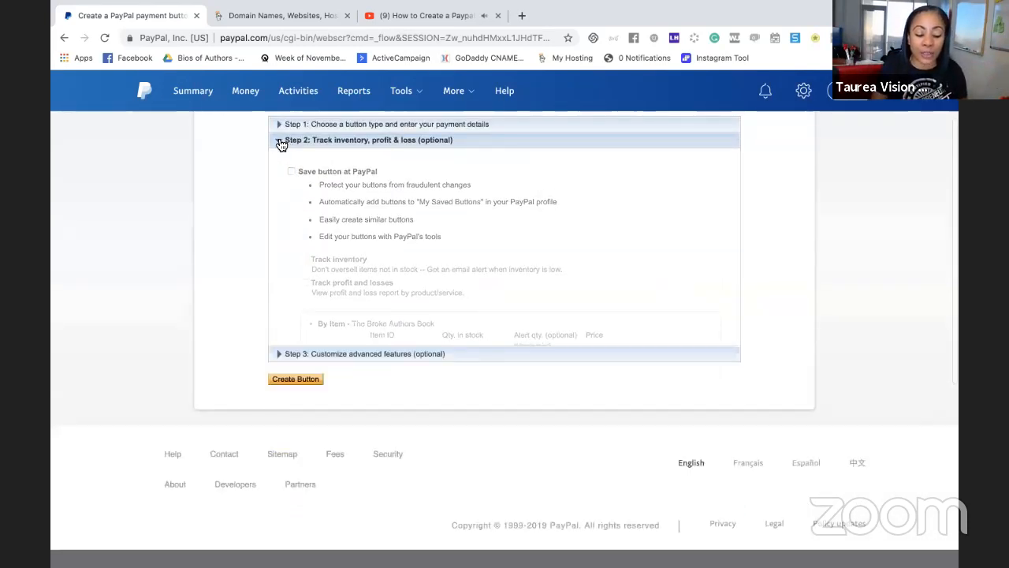
scroll(378, 153, "up", 3)
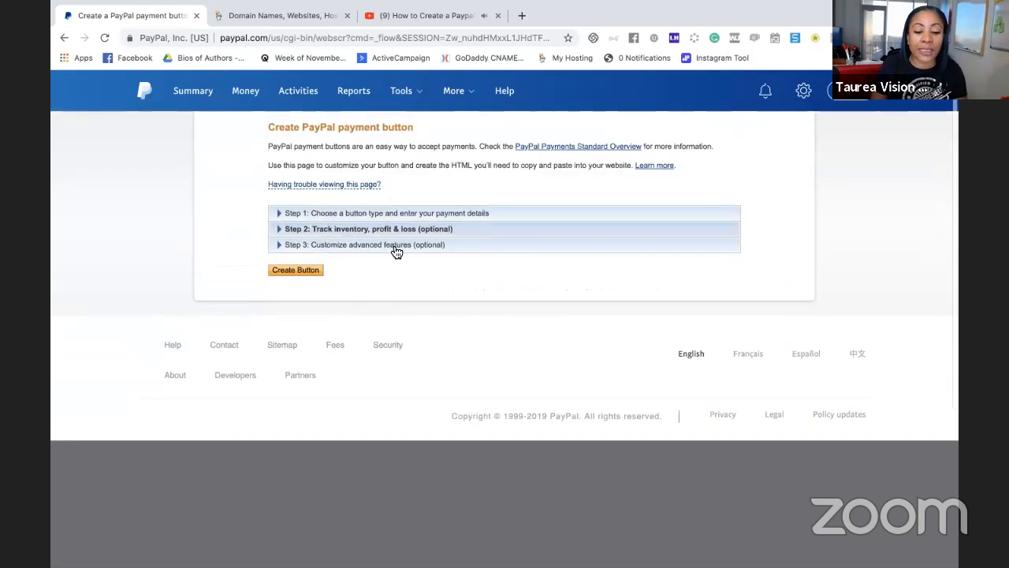
Review the advanced checkout features and enable taking customers to a URL when they finish checkout
left_click(395, 251)
scroll(396, 292, "down", 3)
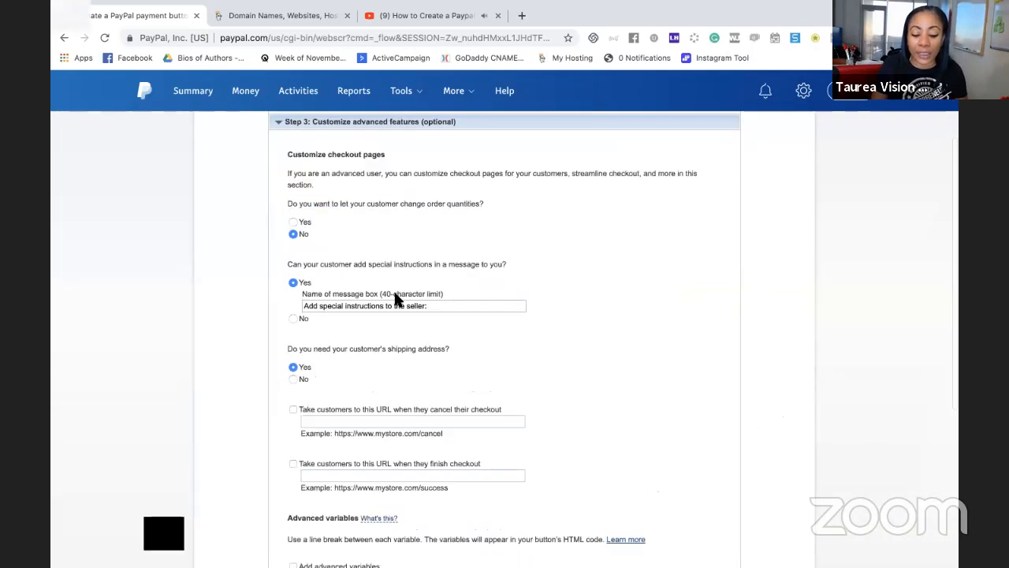
scroll(396, 298, "down", 1)
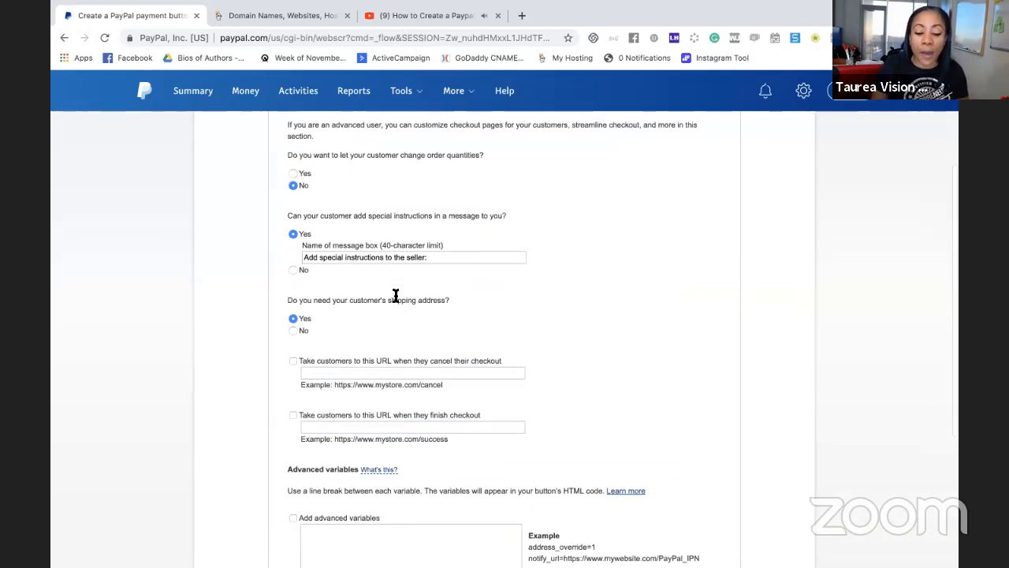
scroll(396, 295, "down", 1)
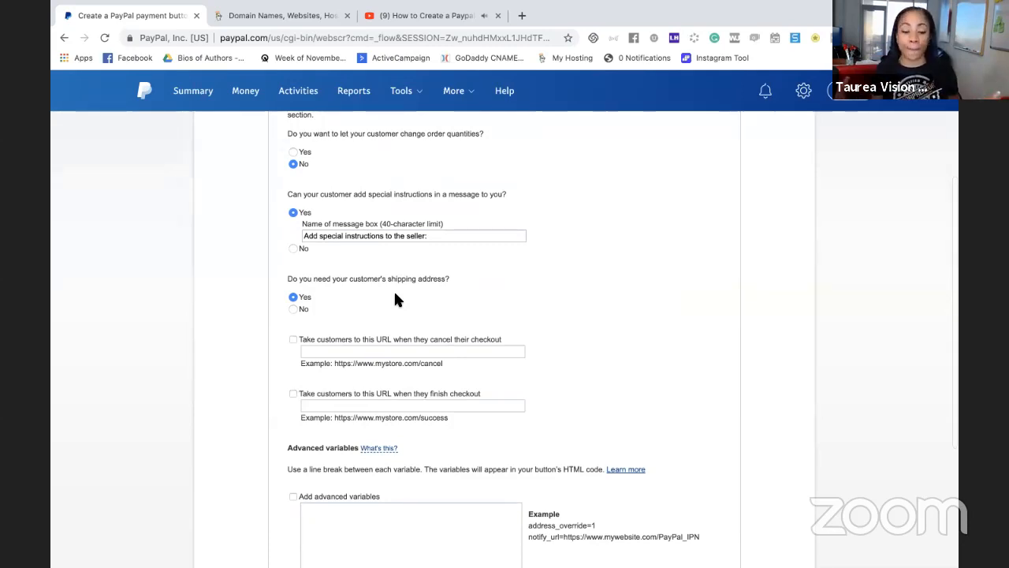
scroll(395, 293, "up", 1)
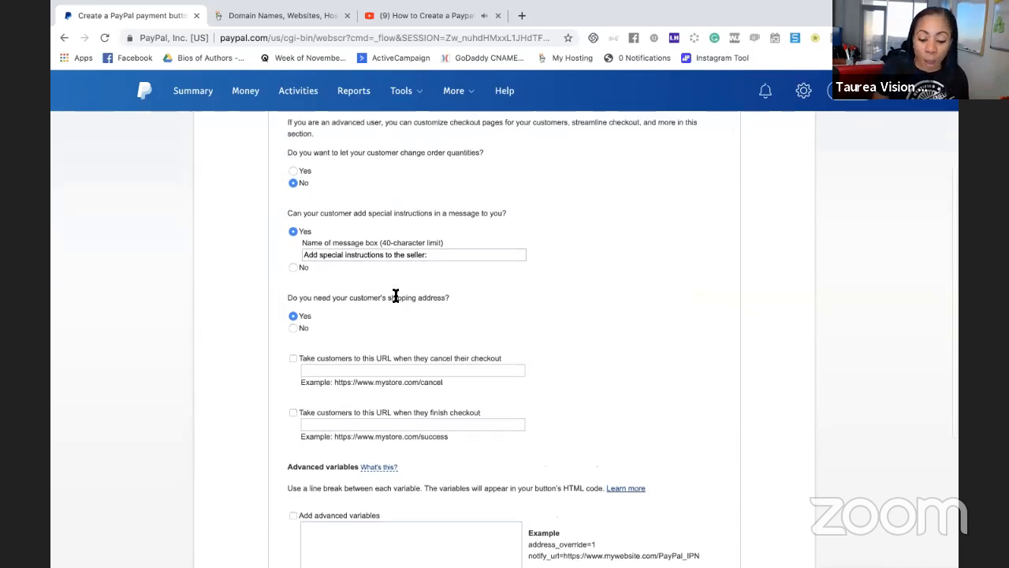
scroll(387, 298, "down", 1)
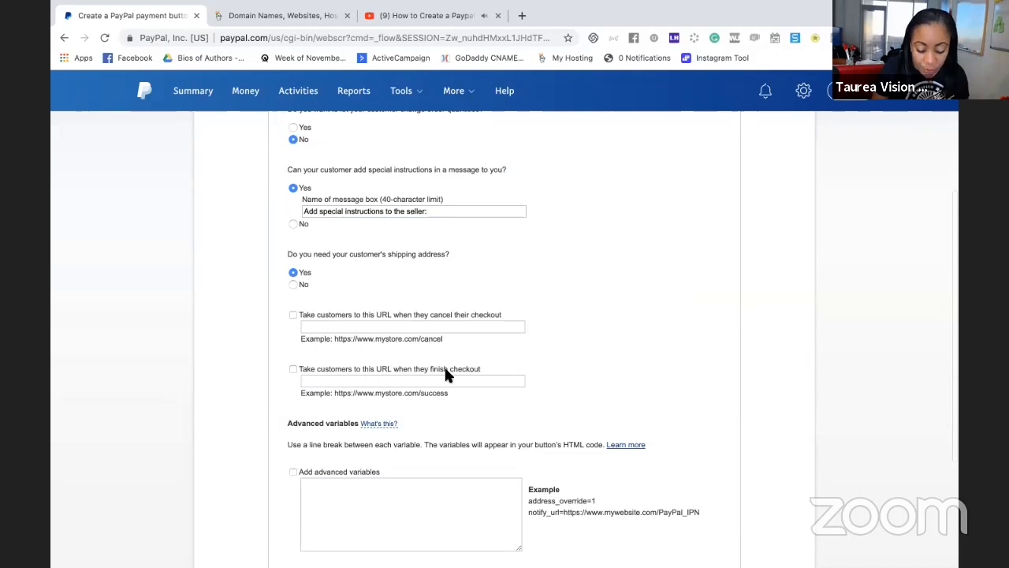
left_click(293, 369)
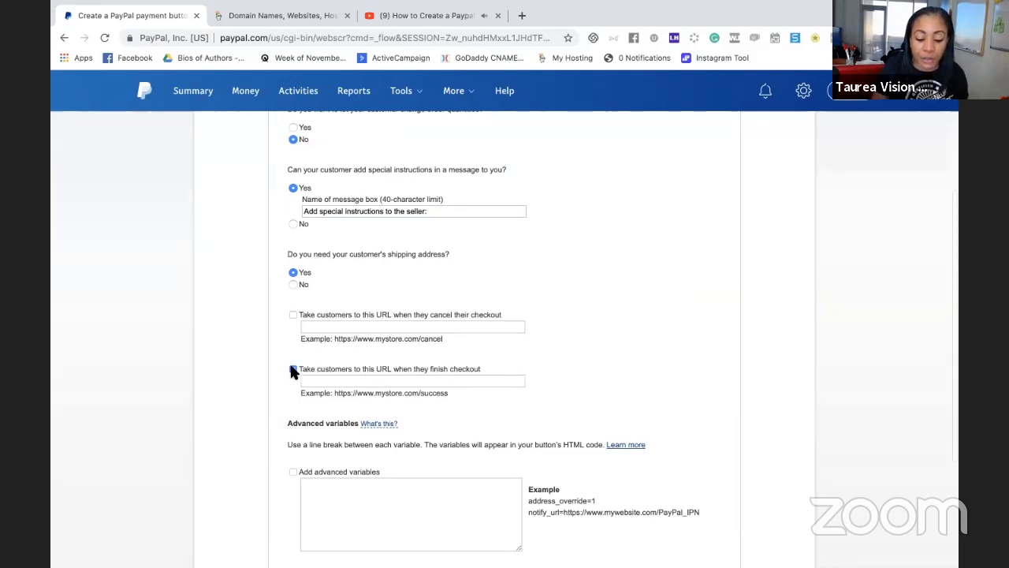
left_click(333, 381)
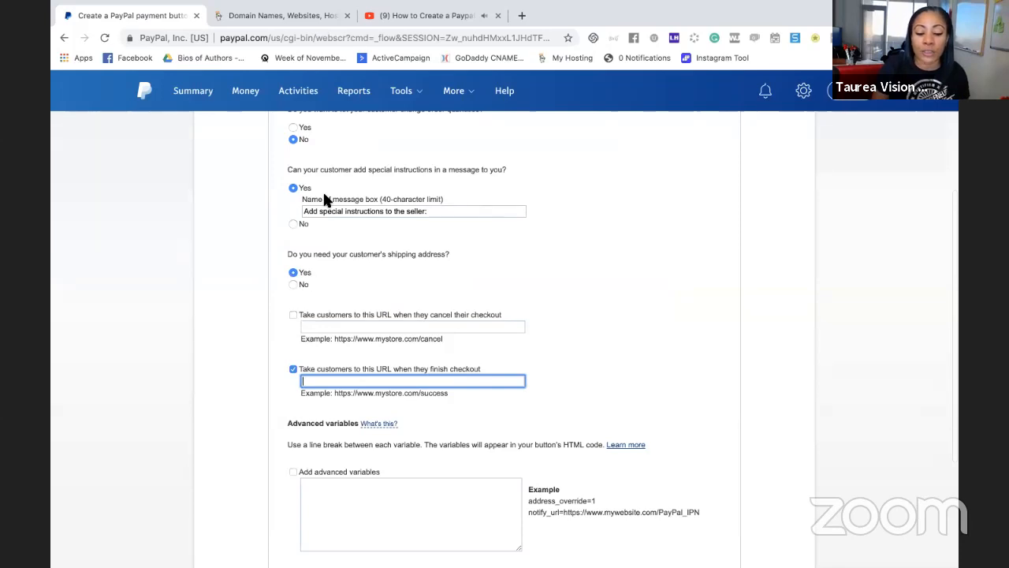
Create the Buy Now button and look over its generated website code
scroll(324, 196, "down", 2)
left_click(293, 408)
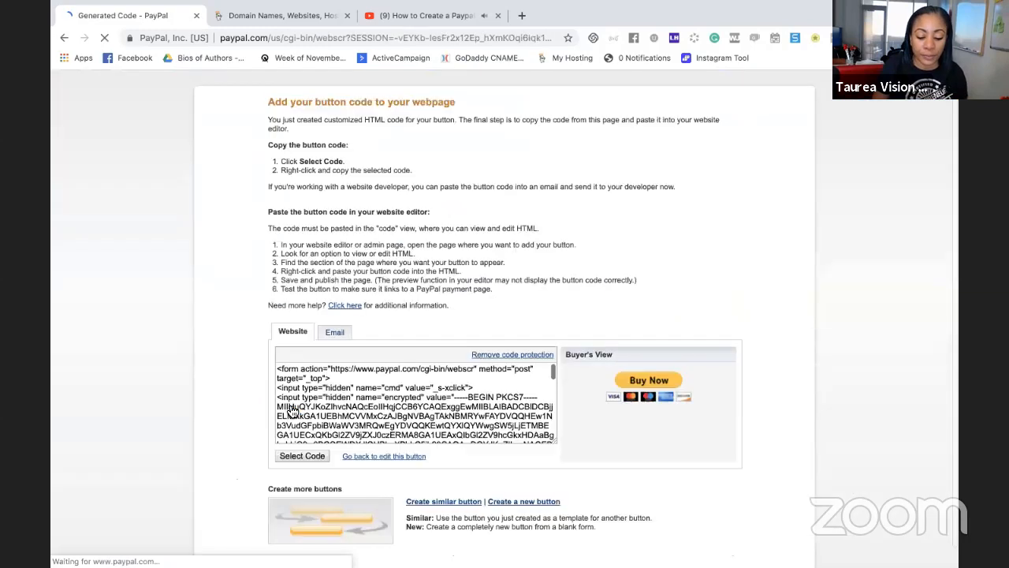
scroll(315, 387, "down", 5)
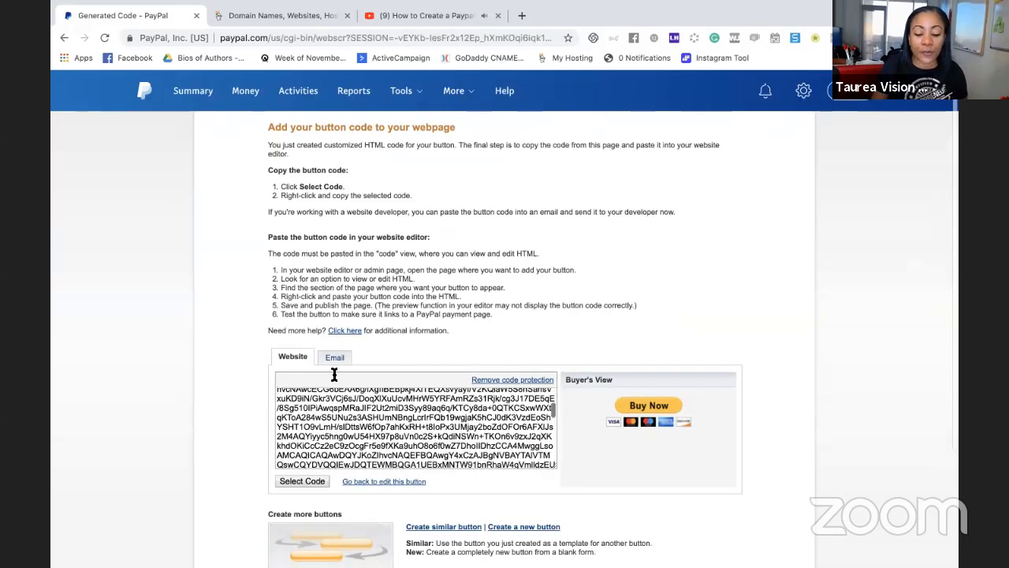
scroll(335, 374, "down", 3)
scroll(355, 269, "up", 5)
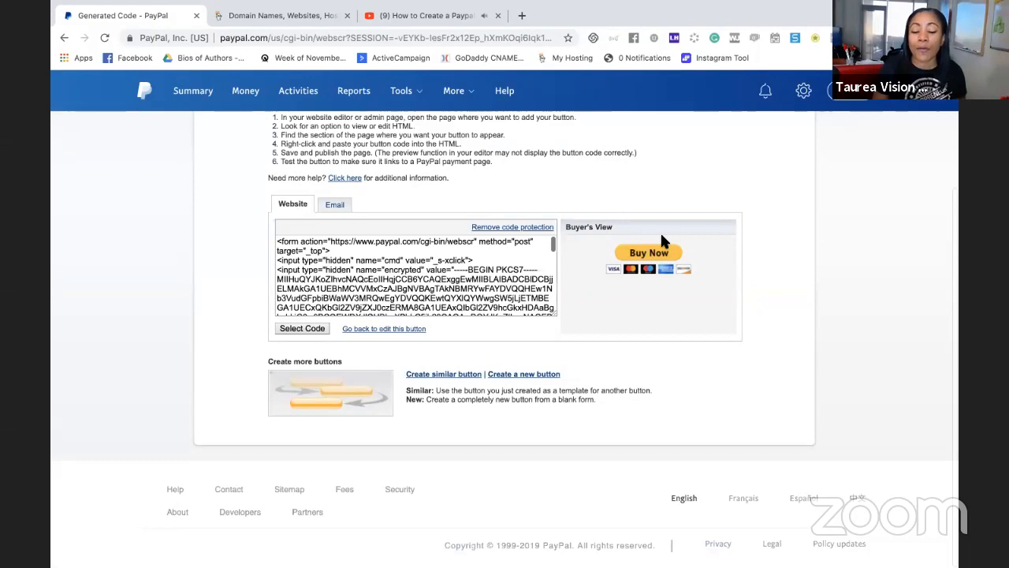
Show the email version of the Buy Now button's code and select the payment link
left_click(338, 206)
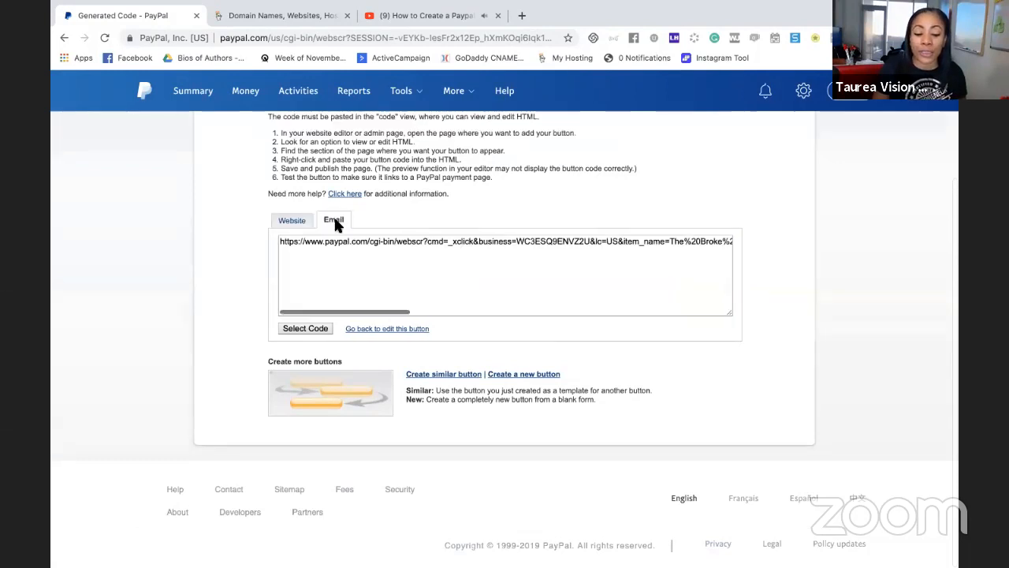
left_click(354, 245)
key("ctrl+c")
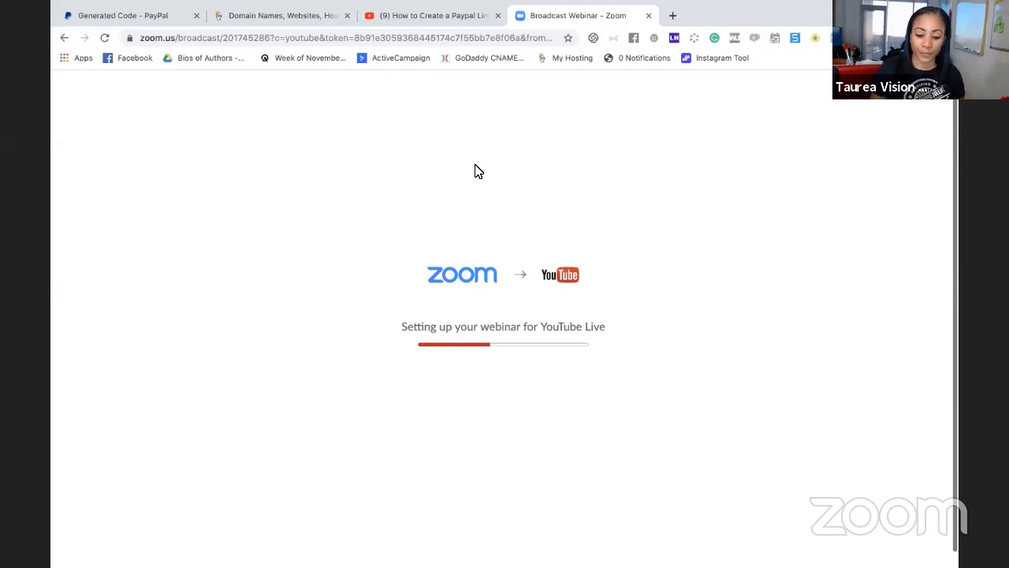
left_click(161, 16)
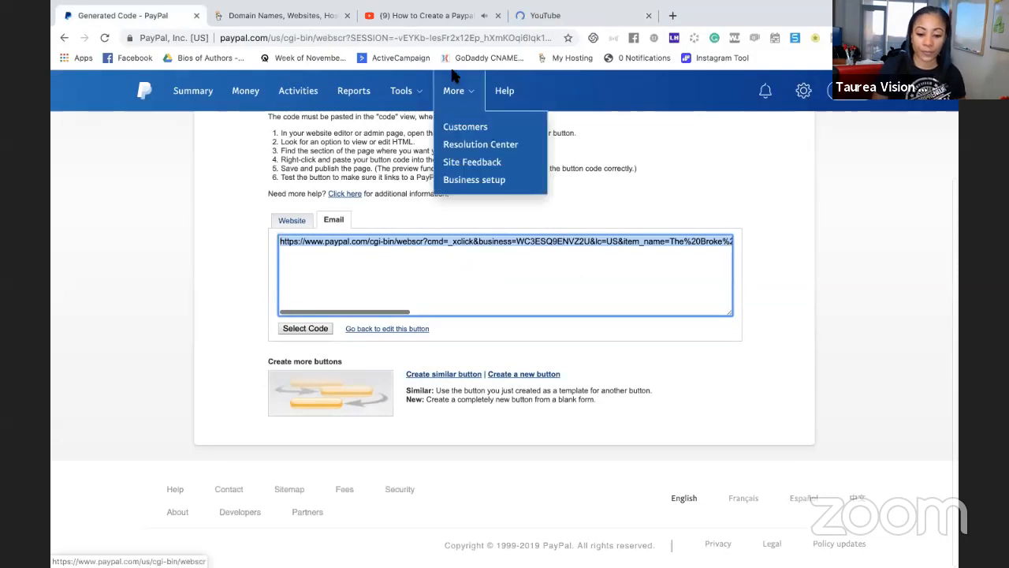
left_click(426, 15)
left_click(169, 14)
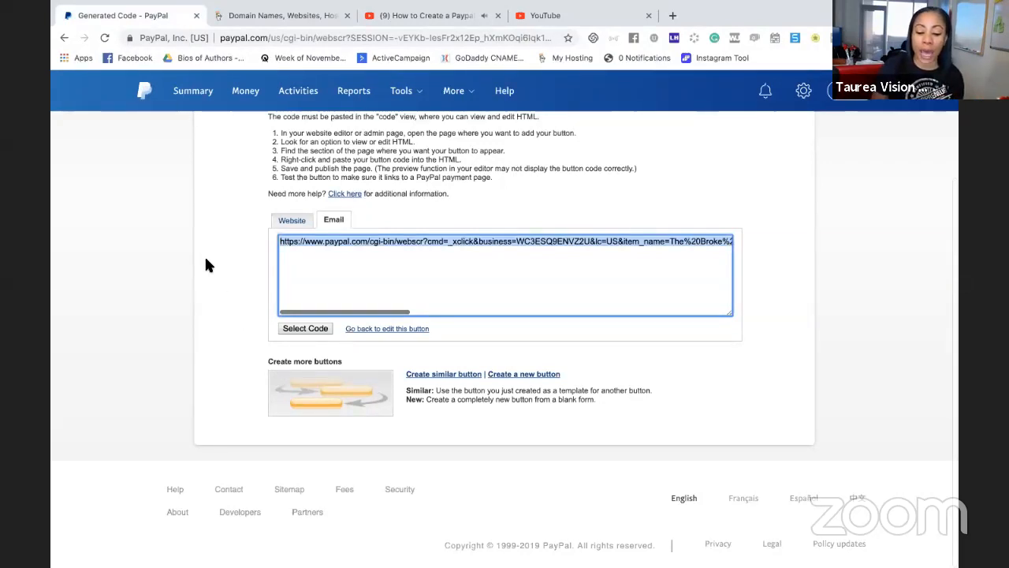
Copy the button's email payment link and open it in a new browser tab to test the checkout page
left_click(442, 240)
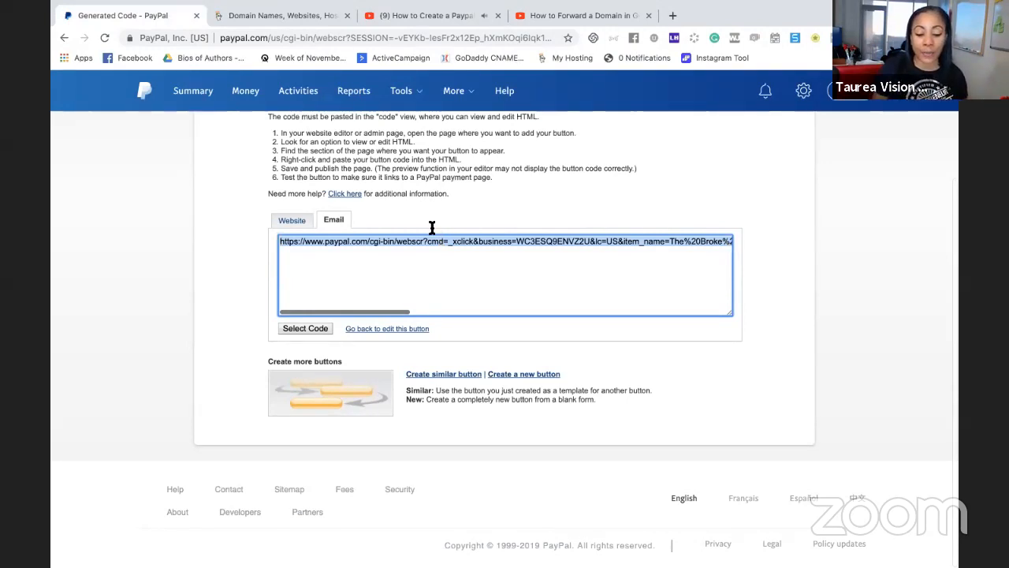
left_click(672, 17)
key("ctrl+v")
key("Return")
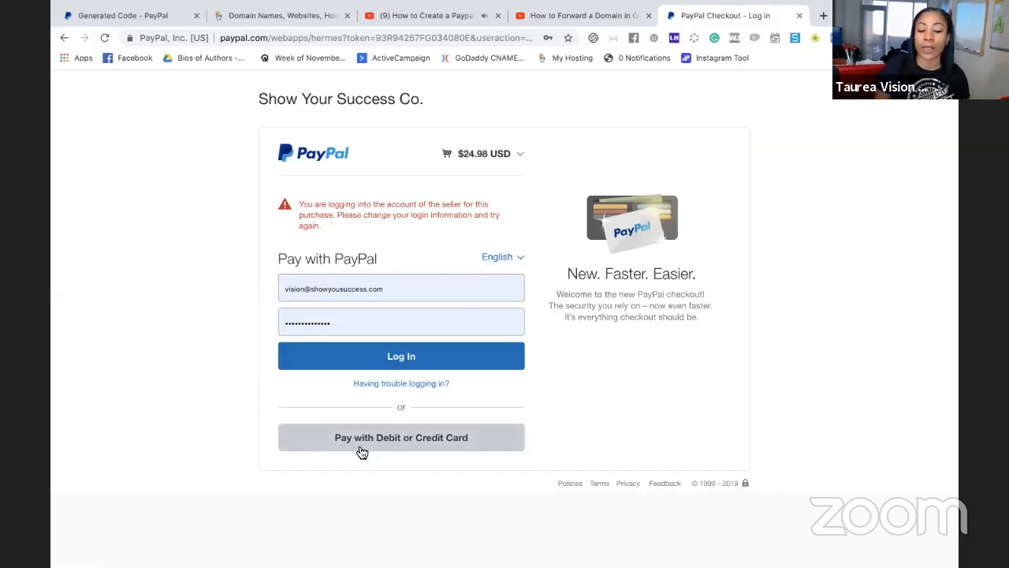
Switch to the GoDaddy site and open the account's list of products
left_click(118, 15)
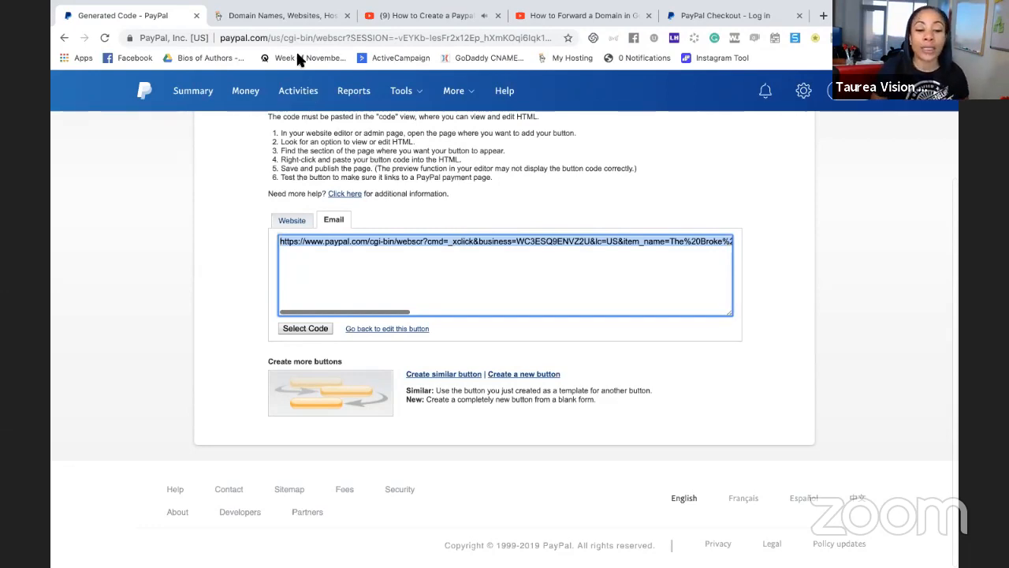
left_click(288, 16)
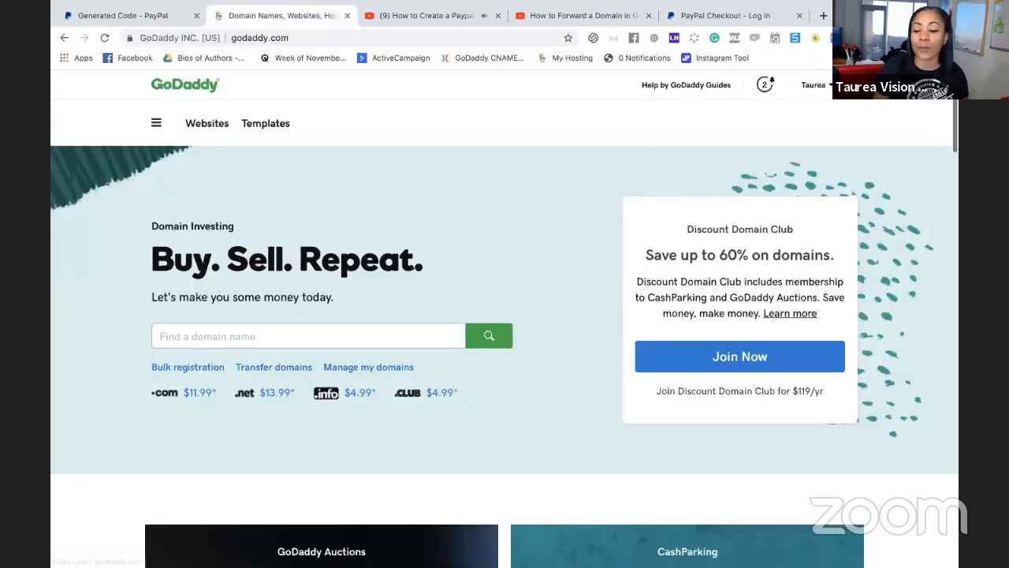
left_click(825, 82)
left_click(534, 310)
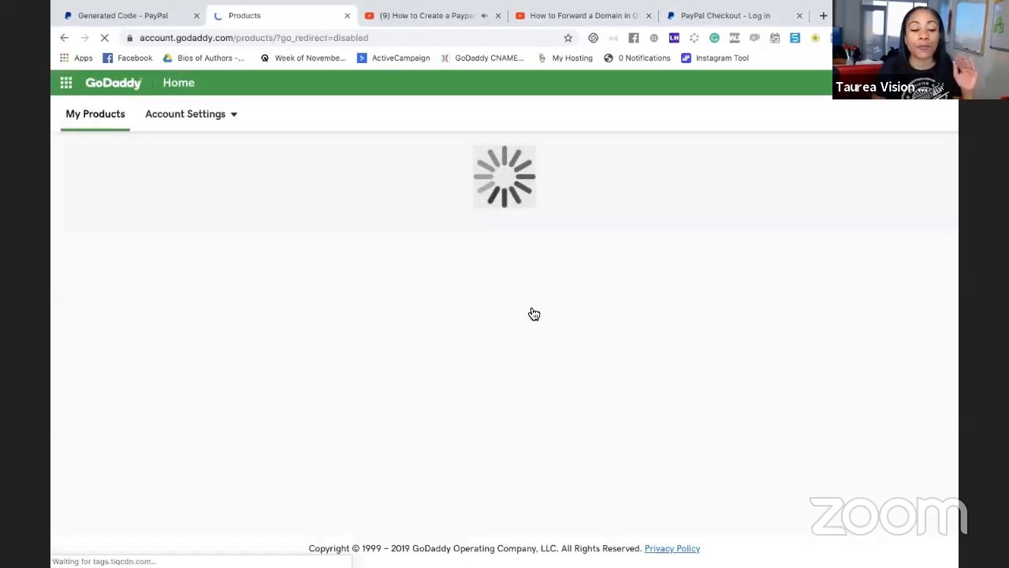
Dismiss the product expiration notice, look through the owned domains and open the Domain Manager
scroll(411, 239, "down", 1)
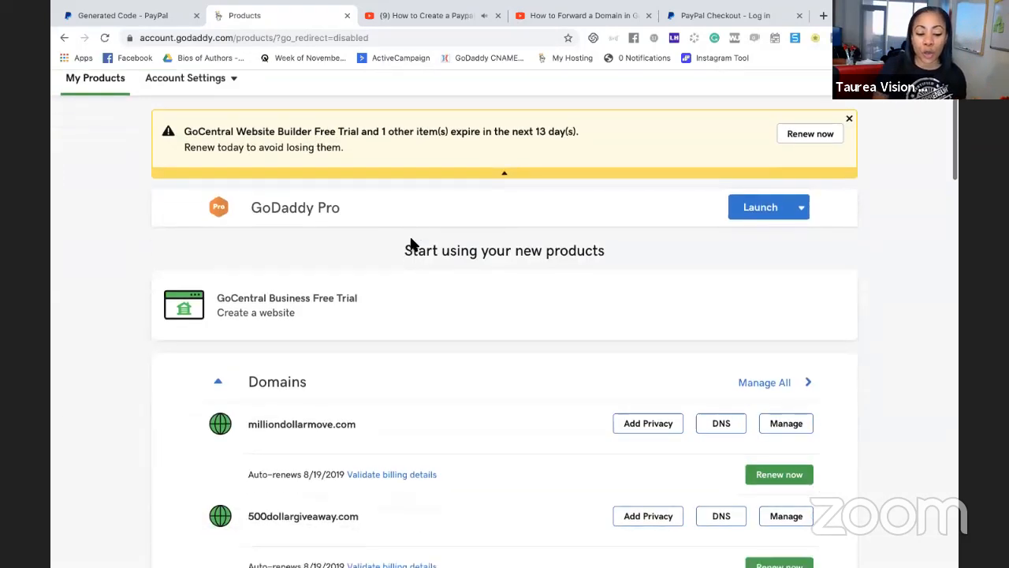
left_click(849, 117)
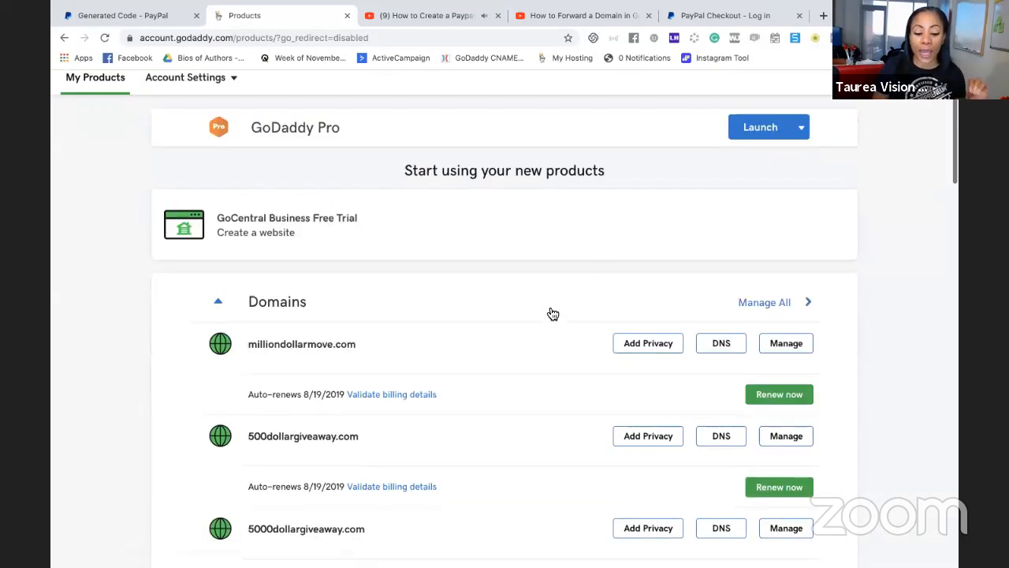
scroll(552, 313, "down", 1)
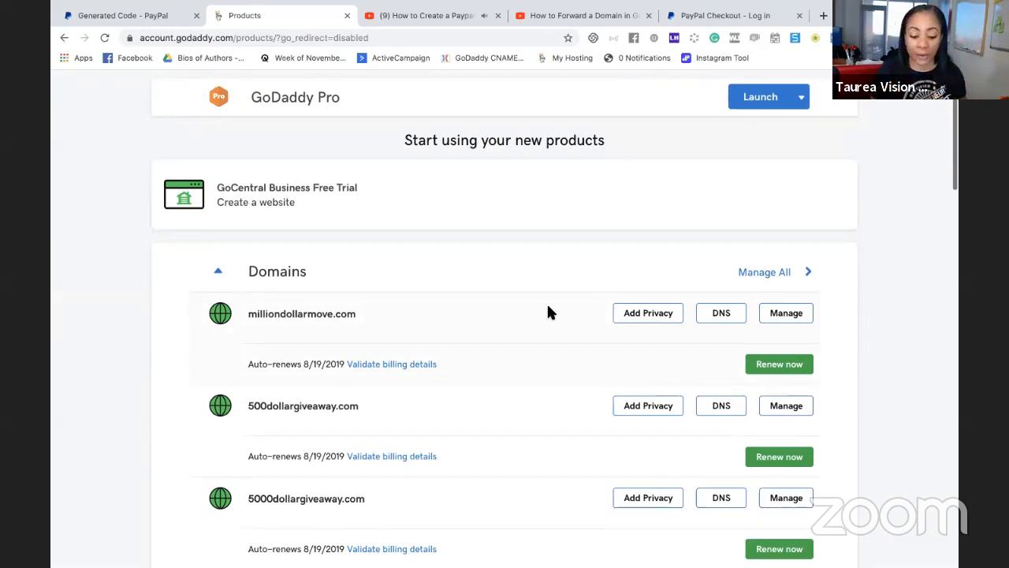
scroll(633, 265, "down", 10)
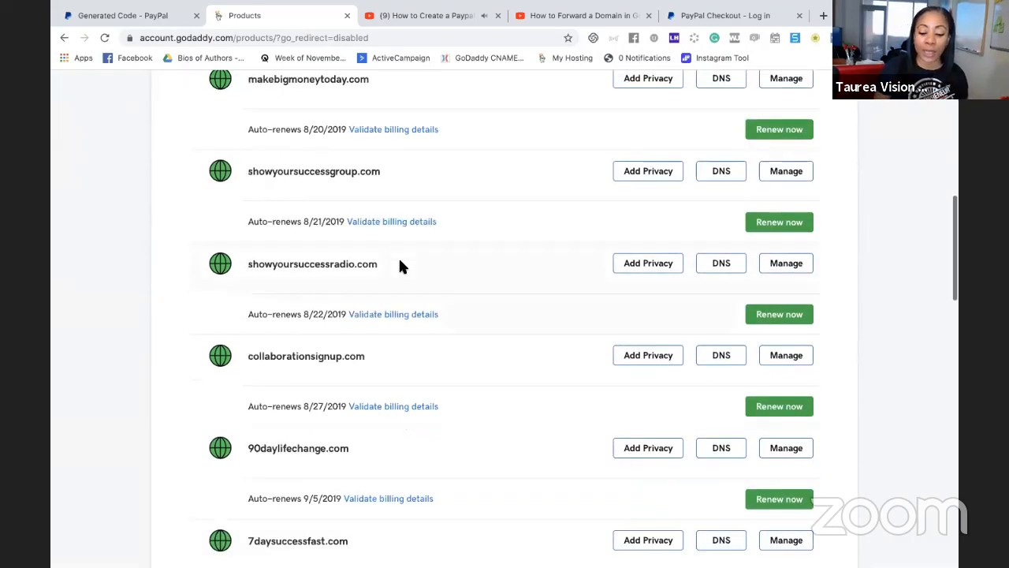
scroll(400, 266, "down", 4)
scroll(400, 265, "up", 12)
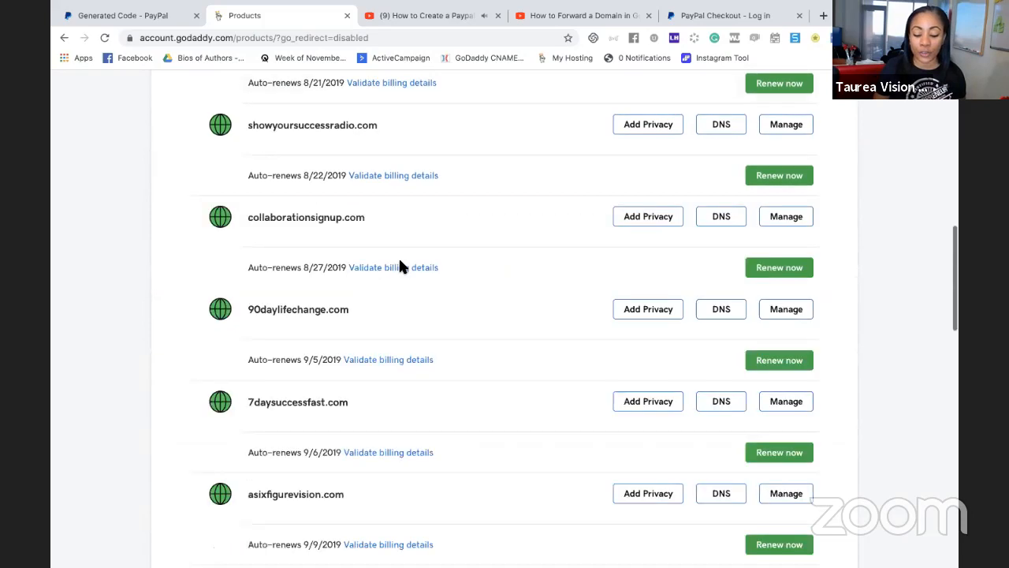
scroll(399, 265, "up", 1)
left_click(783, 172)
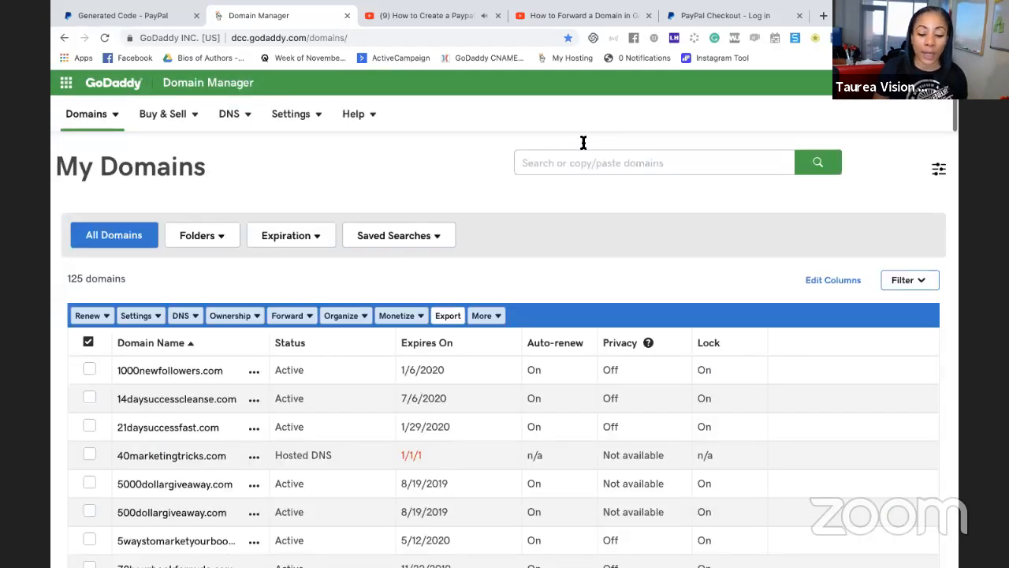
Search the domains for "author" and open the settings of theofficialauthorsbook.com
left_click(579, 163)
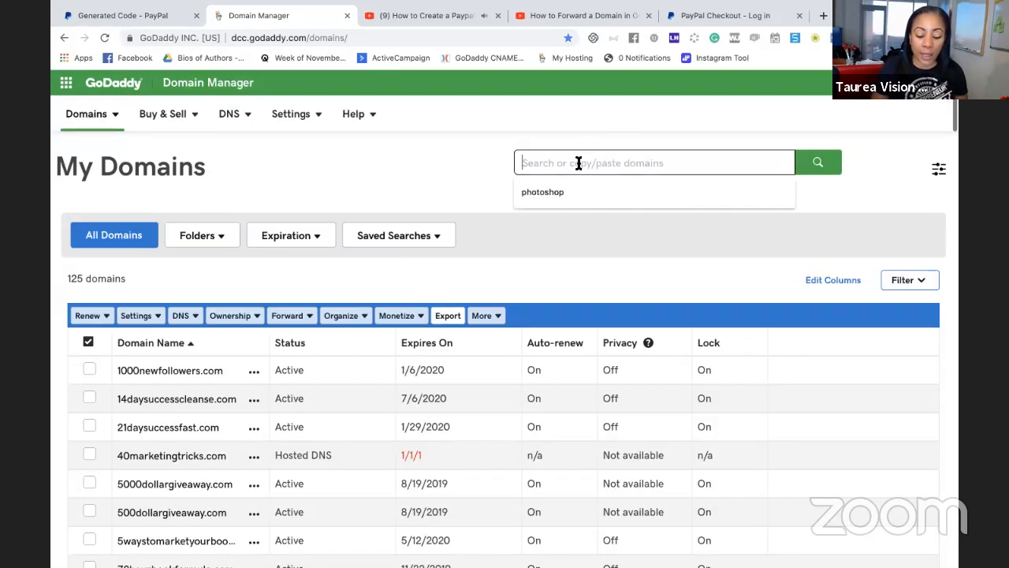
type("au")
key("Return")
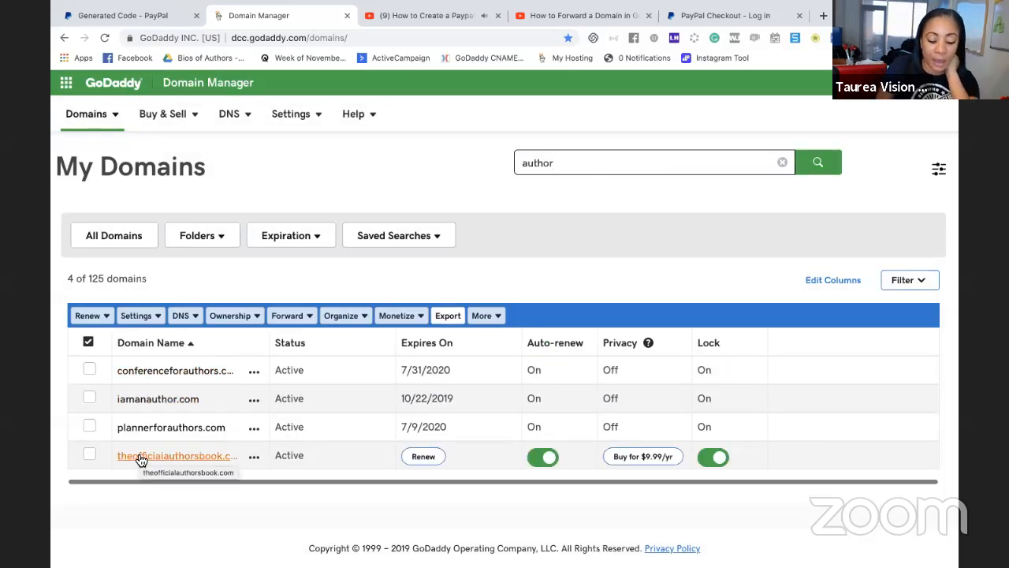
left_click(140, 457)
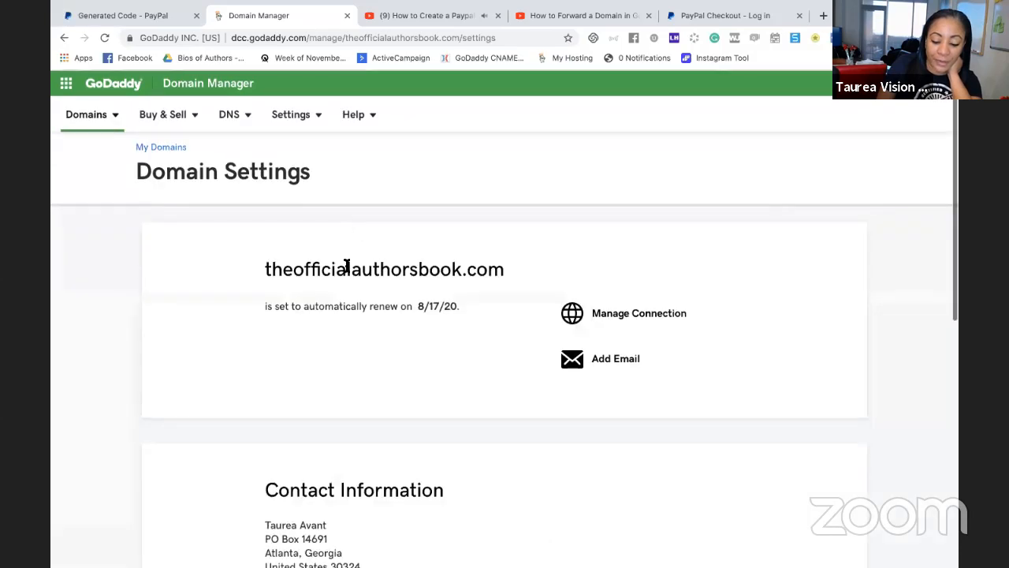
Examine the domain's settings page, including its contact information and additional settings
scroll(347, 265, "down", 3)
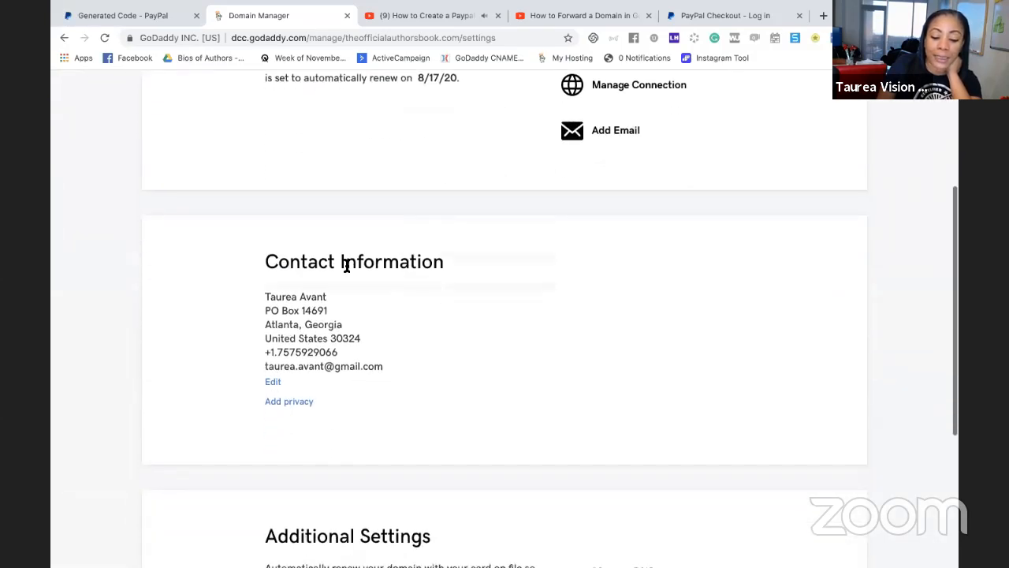
scroll(347, 265, "up", 3)
scroll(347, 266, "down", 5)
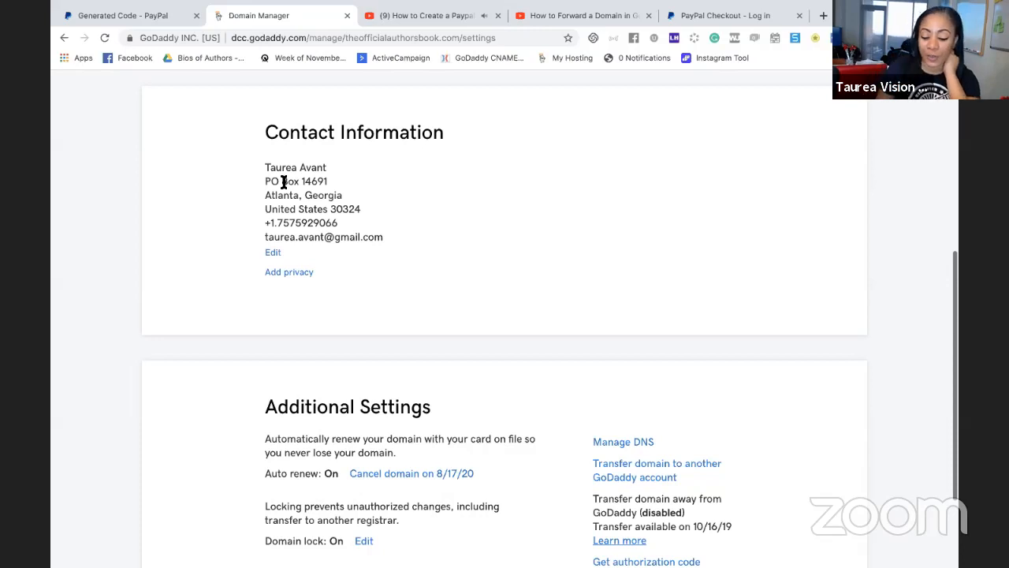
scroll(425, 323, "down", 3)
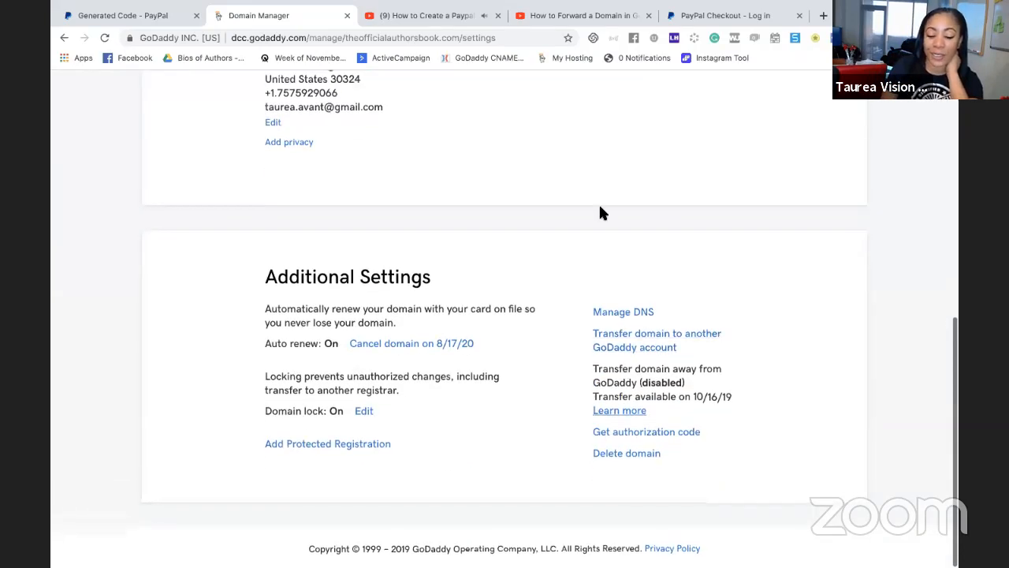
scroll(599, 211, "up", 6)
scroll(599, 212, "down", 6)
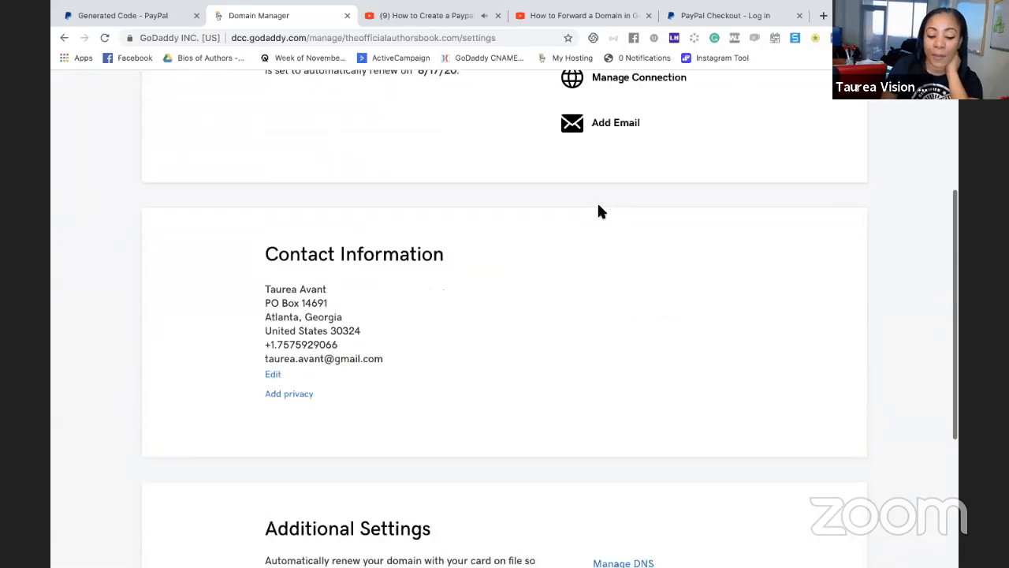
scroll(331, 119, "up", 1)
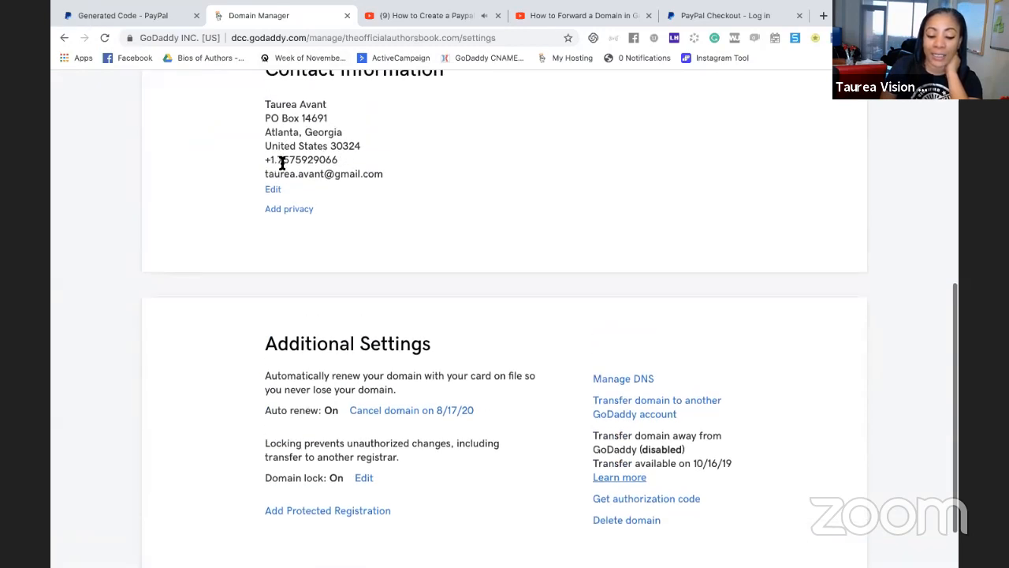
left_click_drag(338, 158, 272, 159)
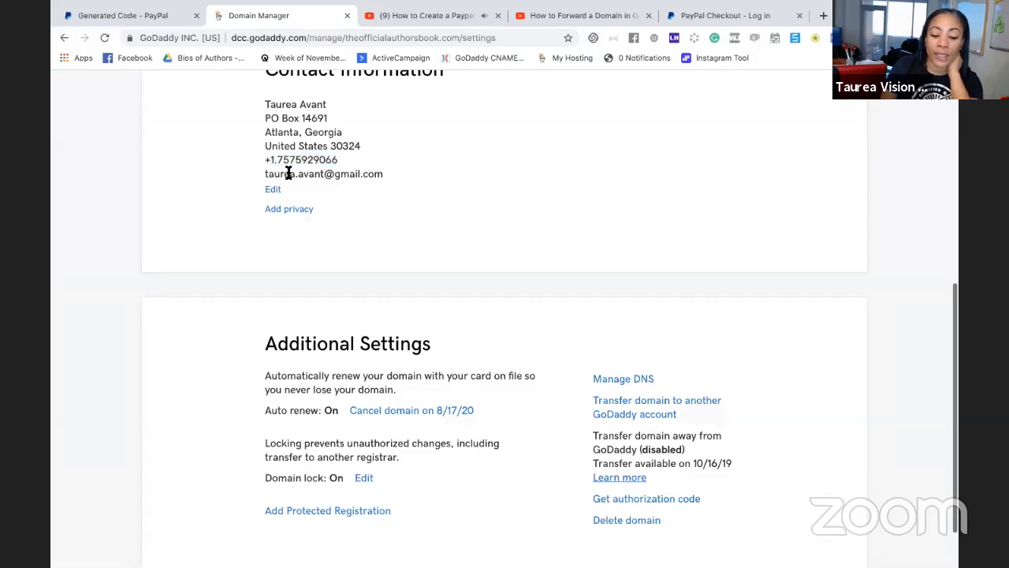
triple_click(289, 173)
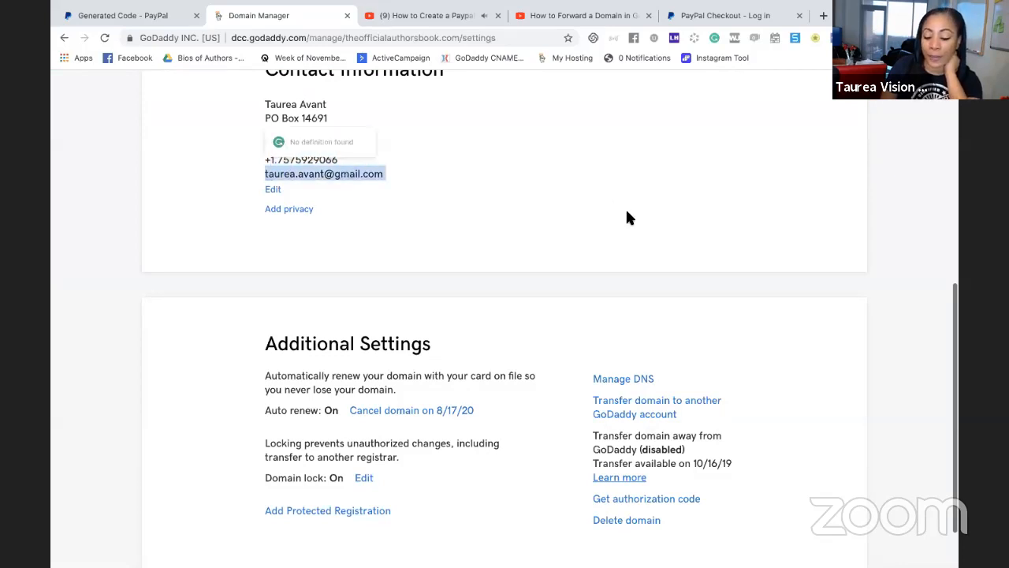
scroll(626, 217, "down", 1)
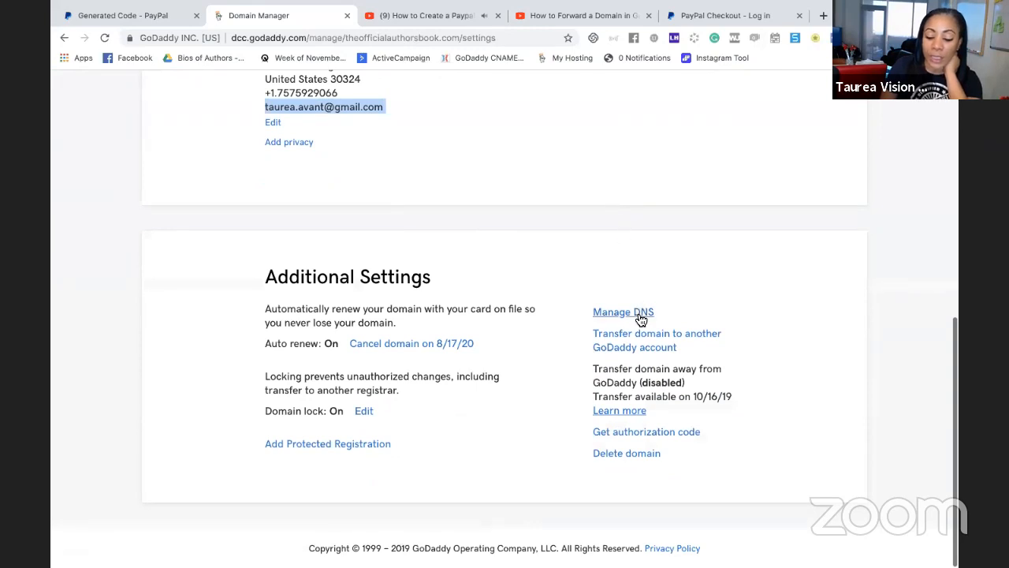
scroll(588, 176, "up", 6)
scroll(589, 177, "down", 6)
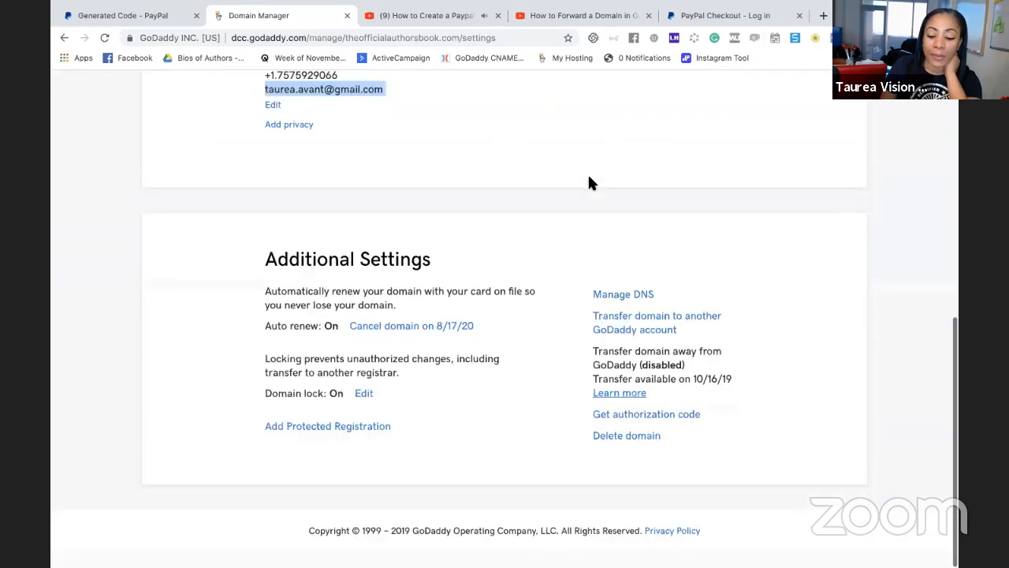
scroll(592, 190, "up", 1)
Open DNS management for theofficialauthorsbook.com and locate the domain's forwarding address
left_click(639, 314)
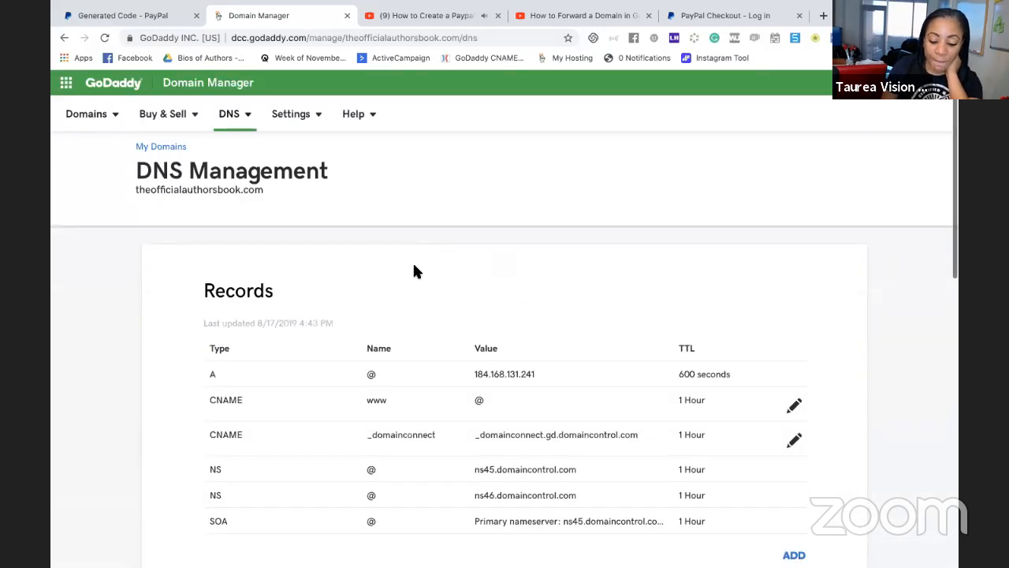
scroll(412, 261, "down", 5)
scroll(416, 271, "down", 4)
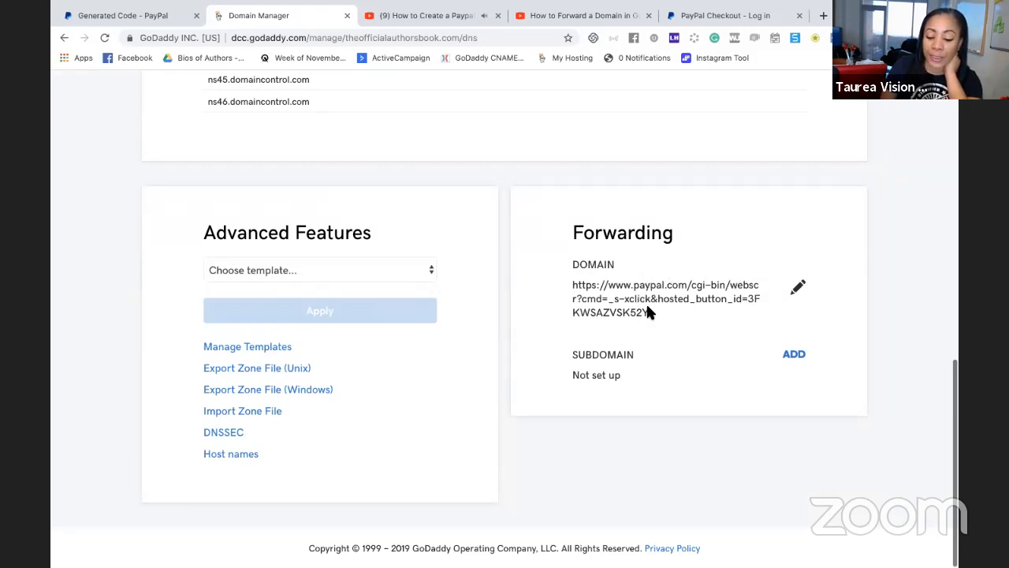
left_click_drag(607, 304, 568, 289)
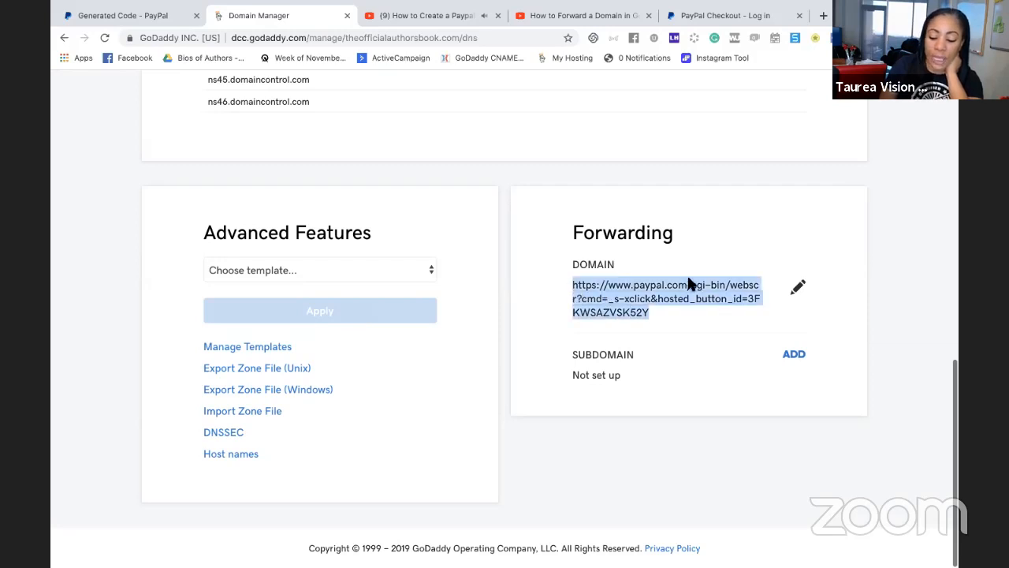
Open the domain's existing PayPal forwarding entry for editing and submit the change
left_click(799, 288)
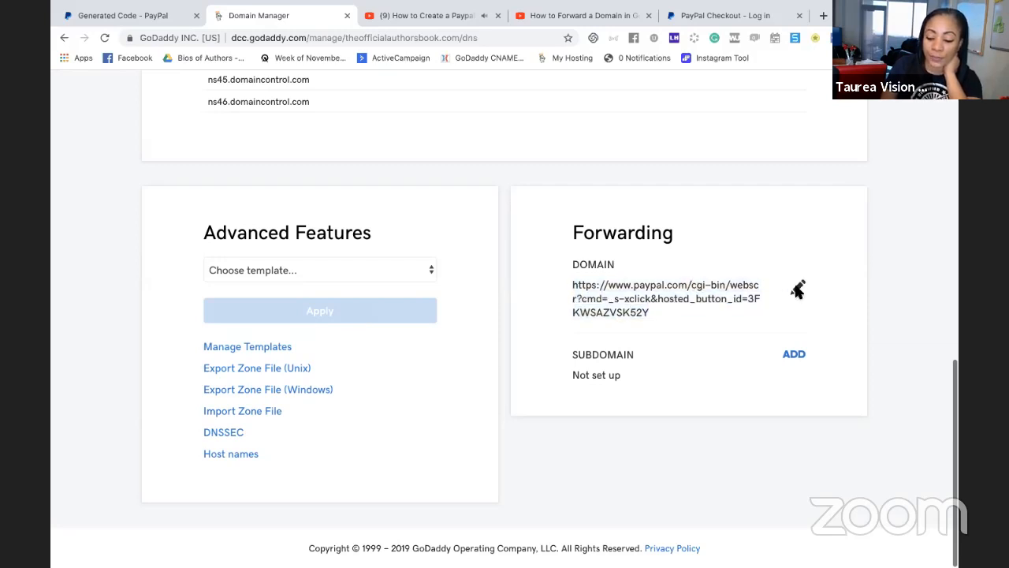
left_click(798, 289)
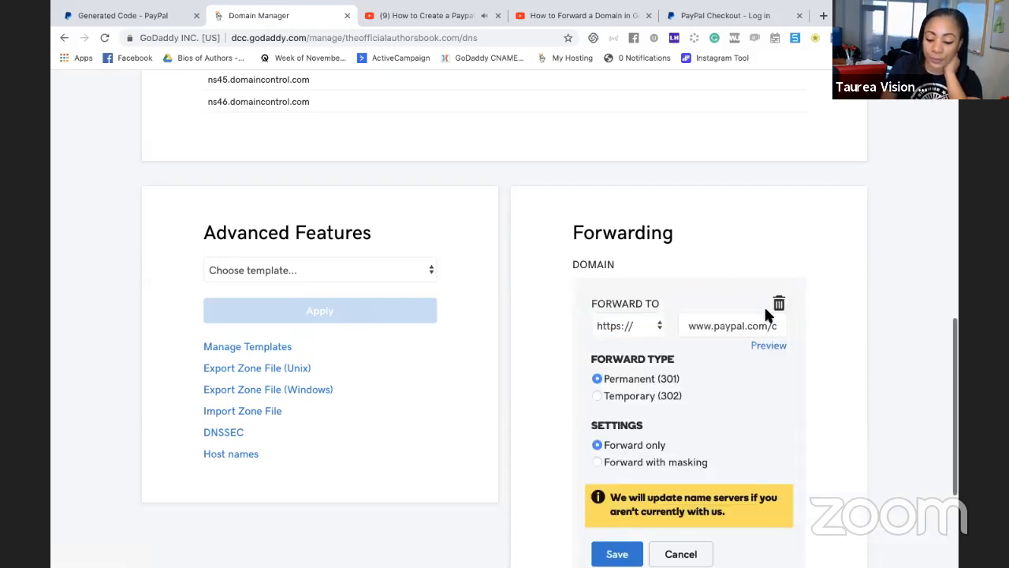
left_click(573, 345)
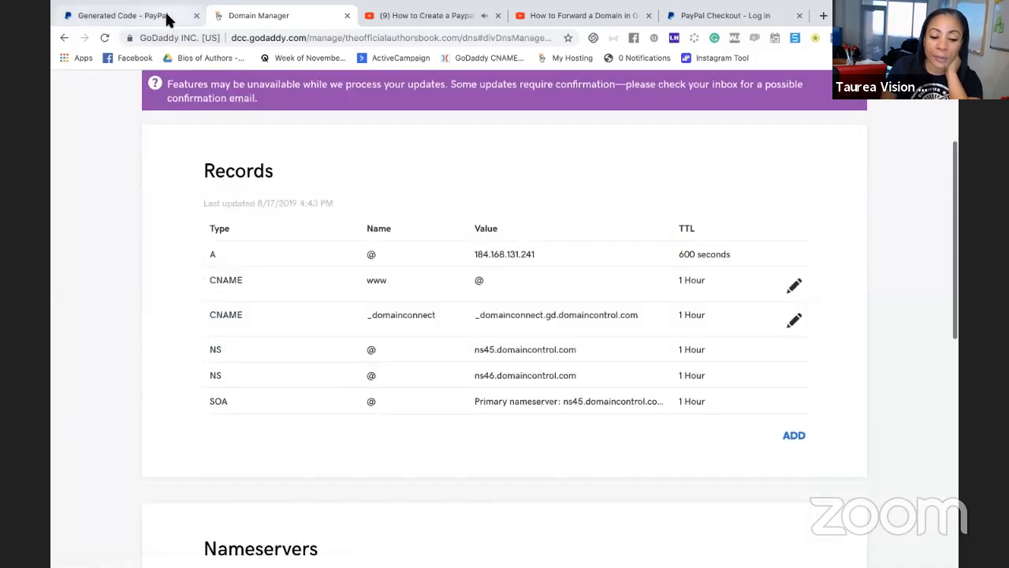
Review the generated PayPal email payment link and the domain name it is meant for, and return to GoDaddy's DNS management page
left_click(170, 22)
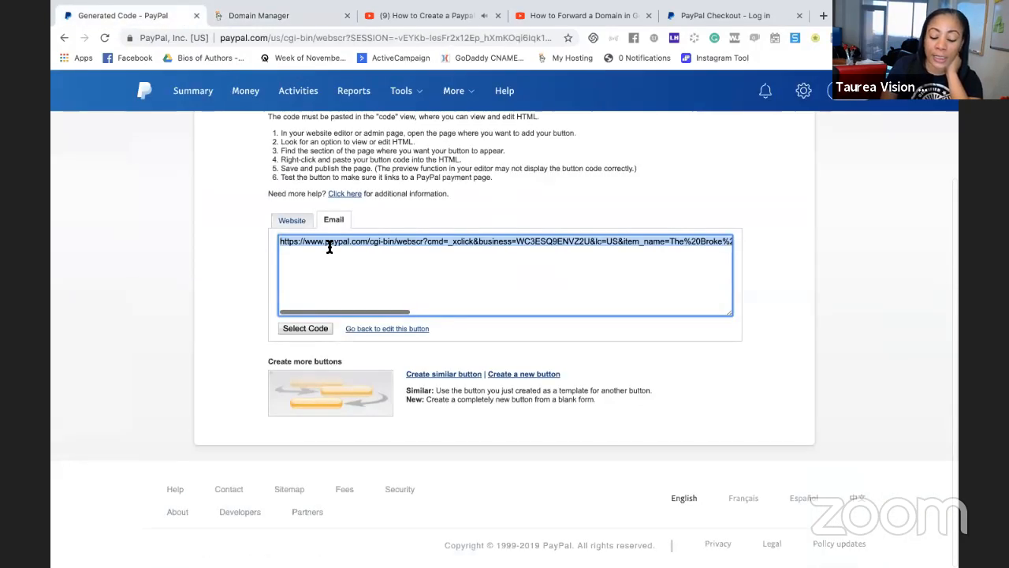
left_click(286, 14)
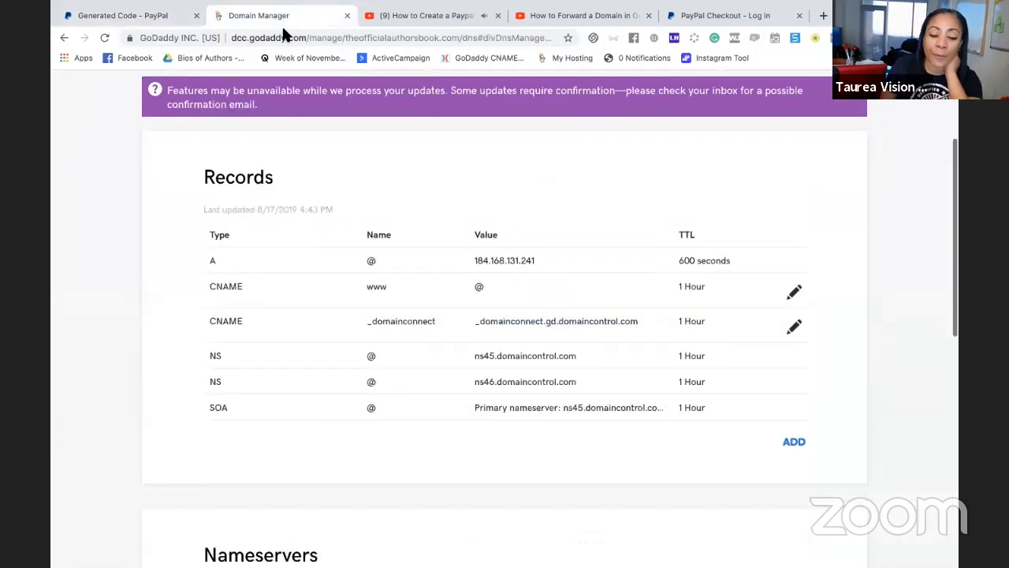
scroll(282, 157, "up", 3)
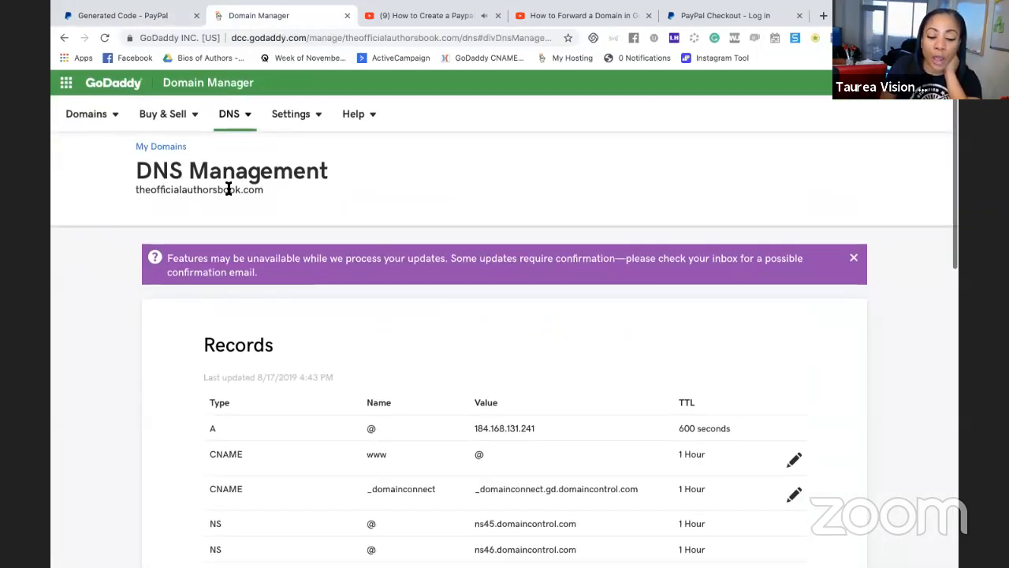
left_click(126, 15)
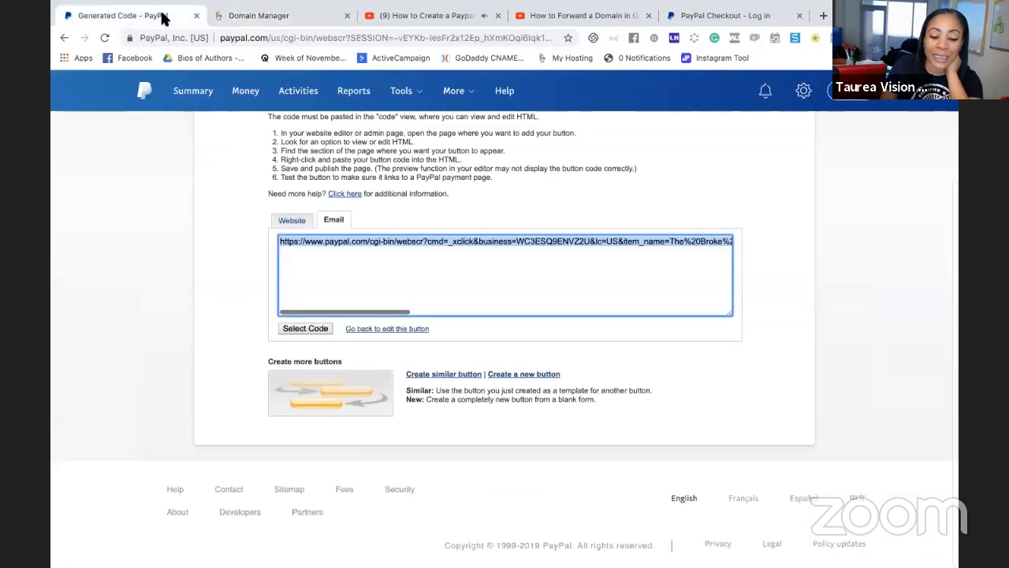
right_click(363, 242)
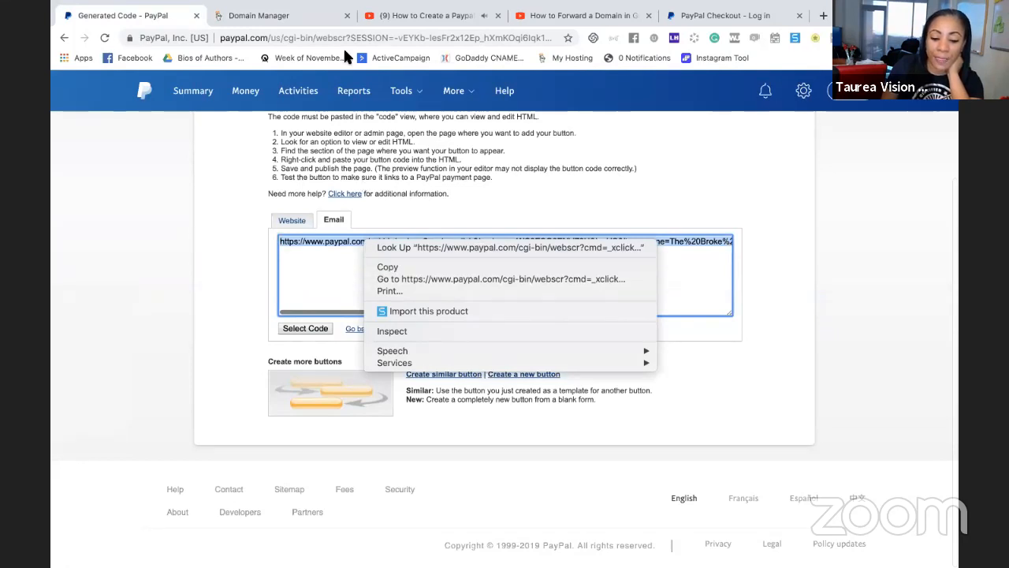
left_click(310, 15)
left_click(308, 14)
Add a forwarding entry for the domain and paste the copied PayPal link as its destination
scroll(454, 259, "down", 3)
scroll(465, 261, "down", 6)
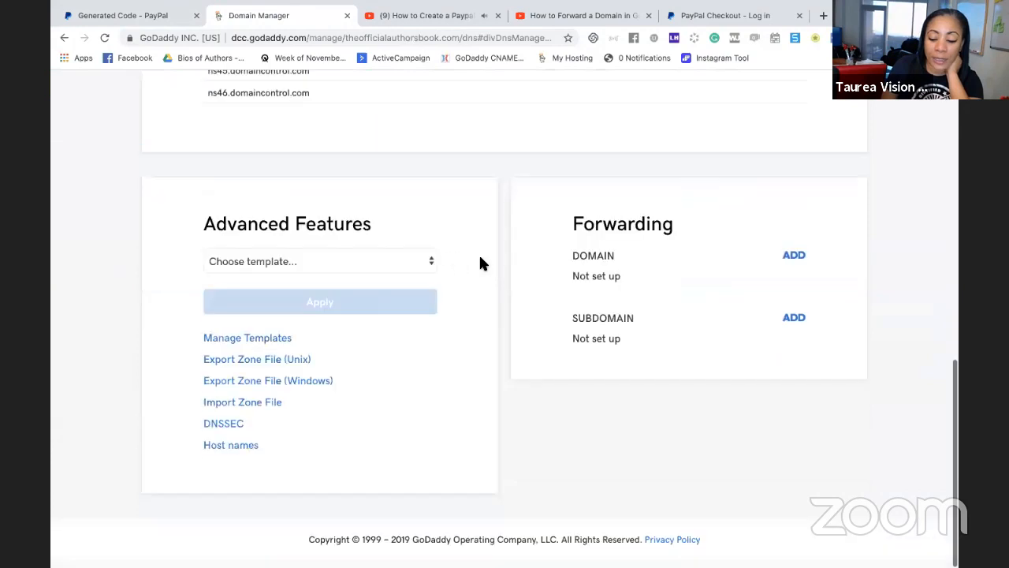
left_click(795, 266)
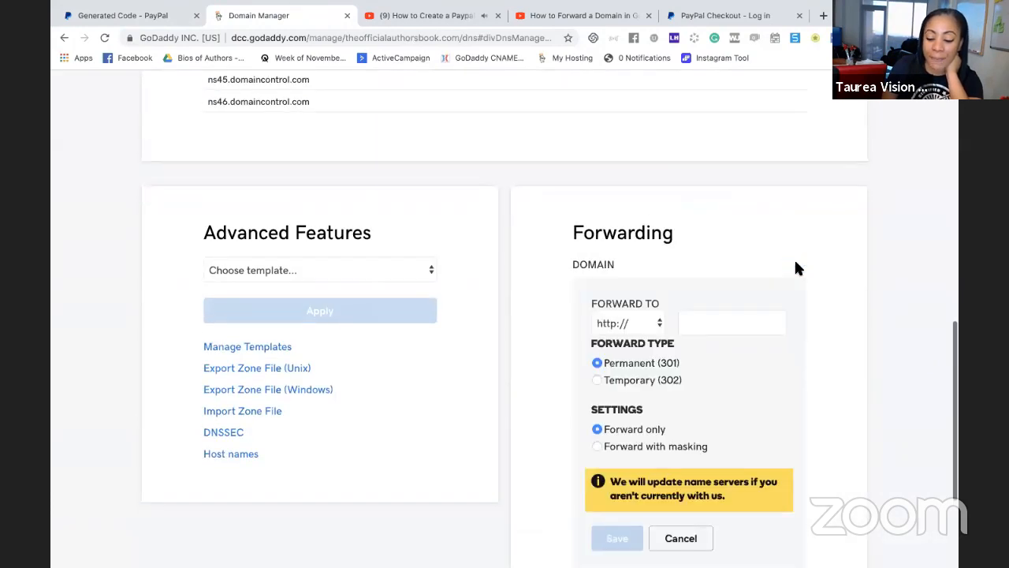
left_click(690, 323)
right_click(688, 319)
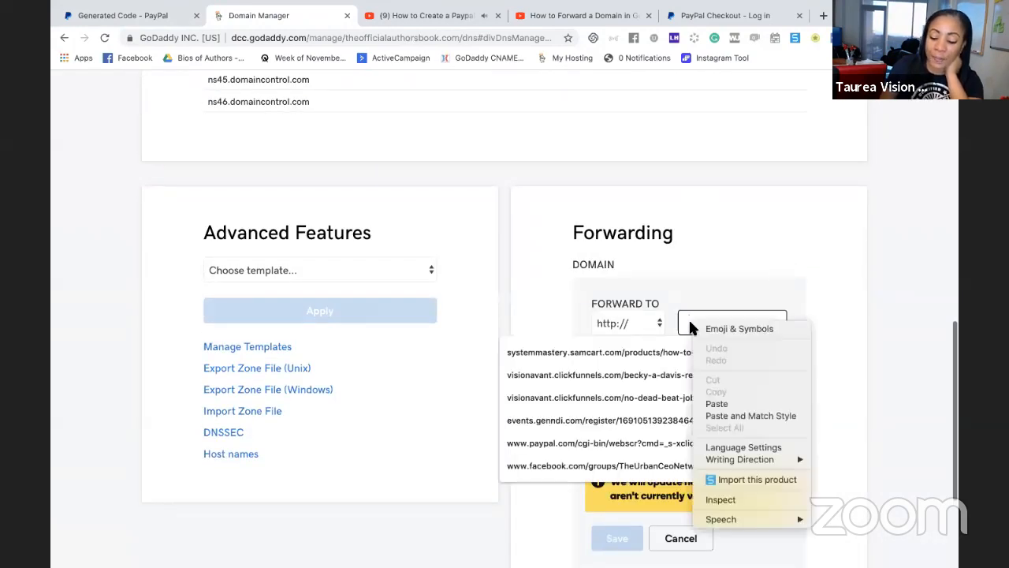
left_click(724, 404)
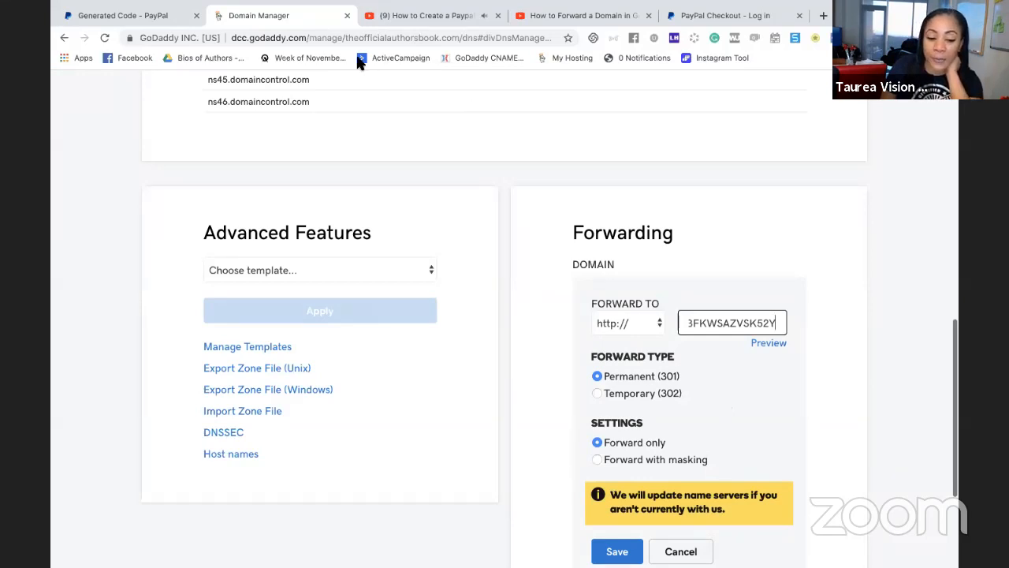
left_click(175, 21)
left_click(298, 246)
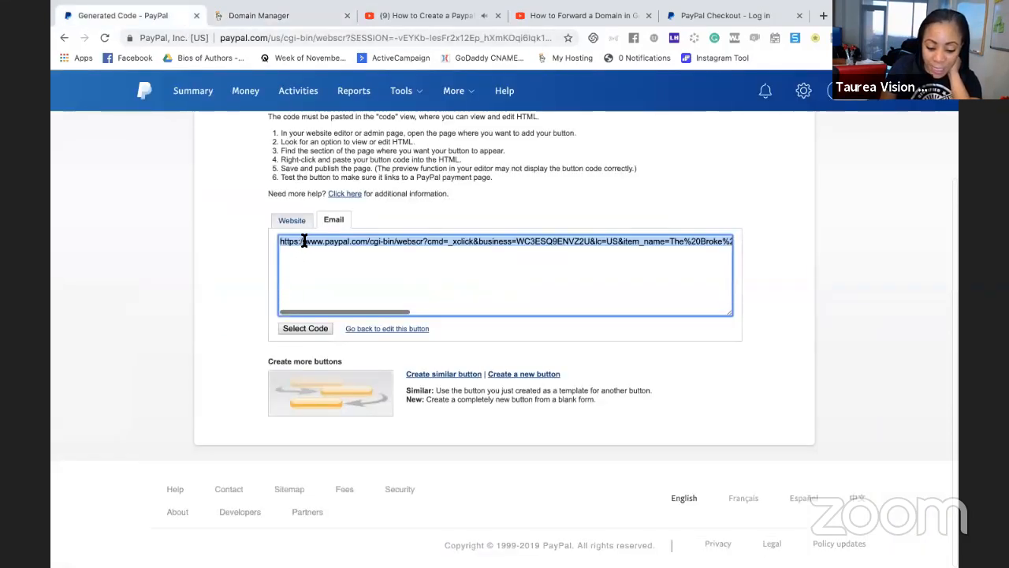
left_click_drag(304, 241, 270, 235)
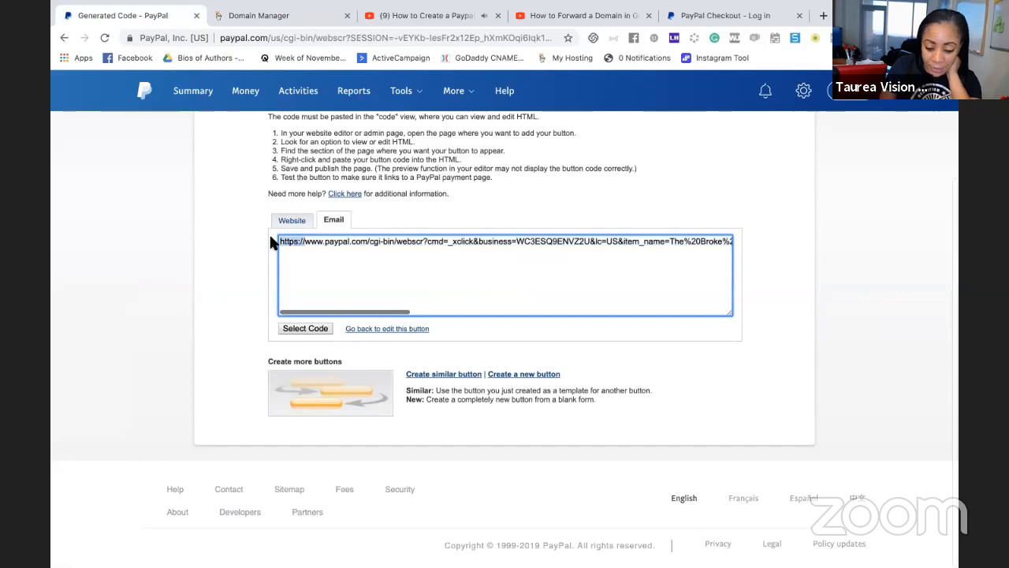
left_click(278, 20)
left_click_drag(723, 322, 664, 323)
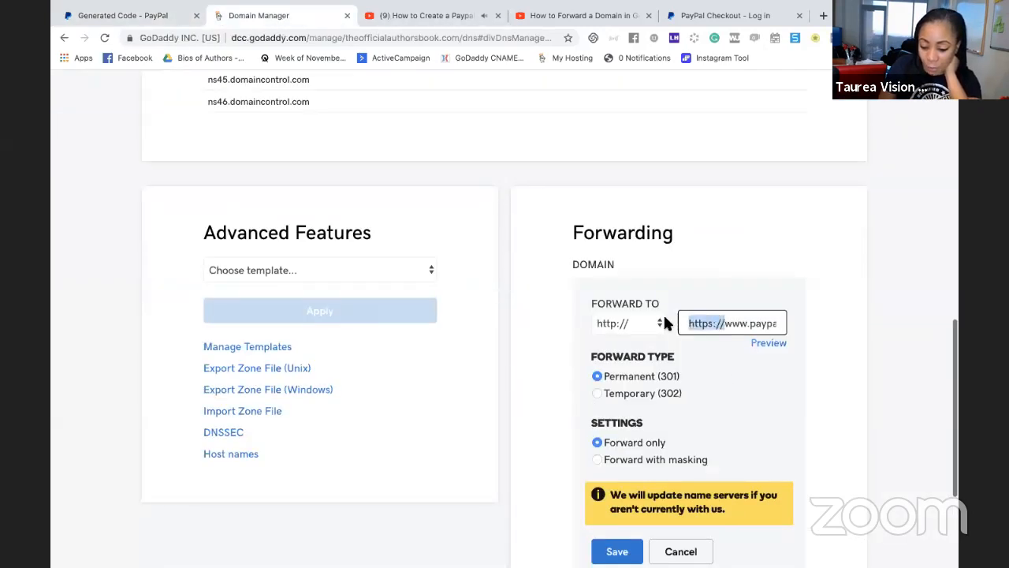
key("BackSpace")
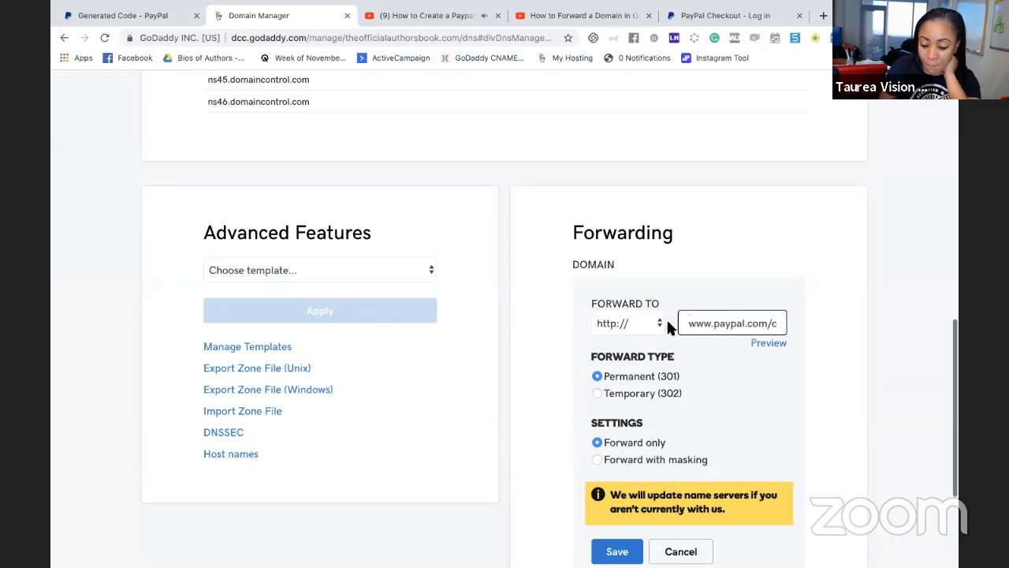
left_click(634, 323)
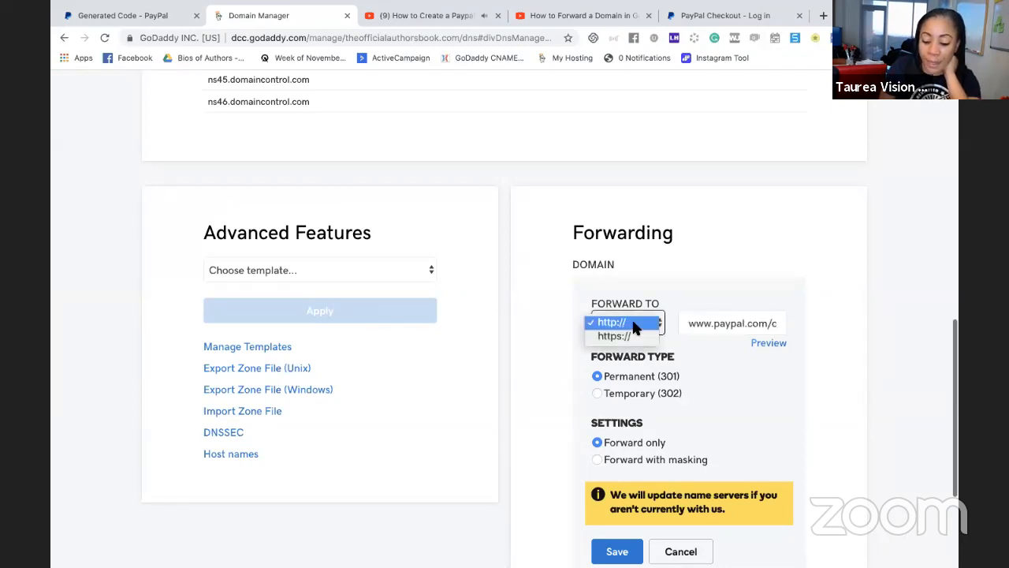
left_click(631, 338)
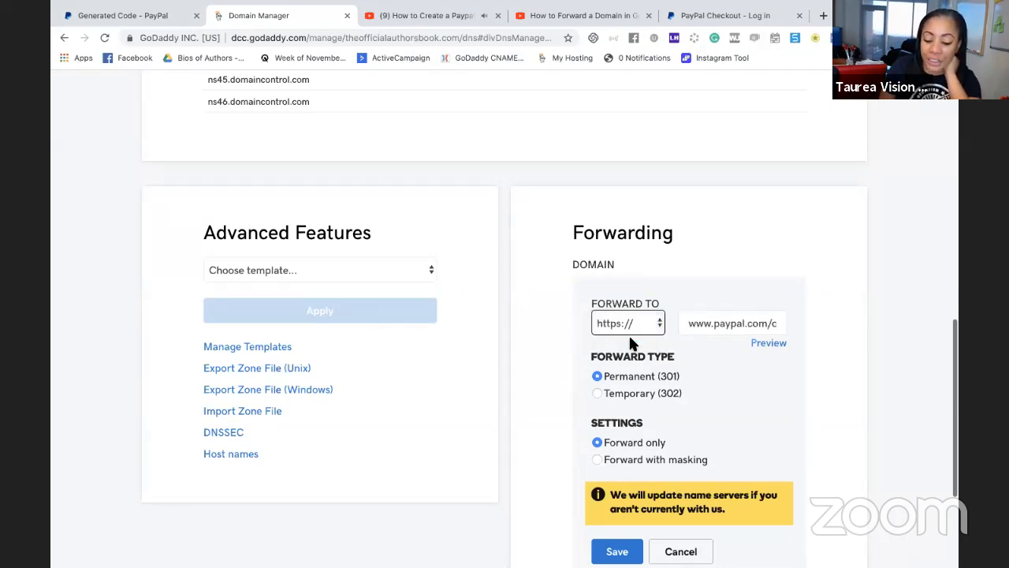
Copy the domain name theofficialauthorsbook.com and save the forwarding entry as Permanent (301) with Forward only
scroll(622, 338, "down", 2)
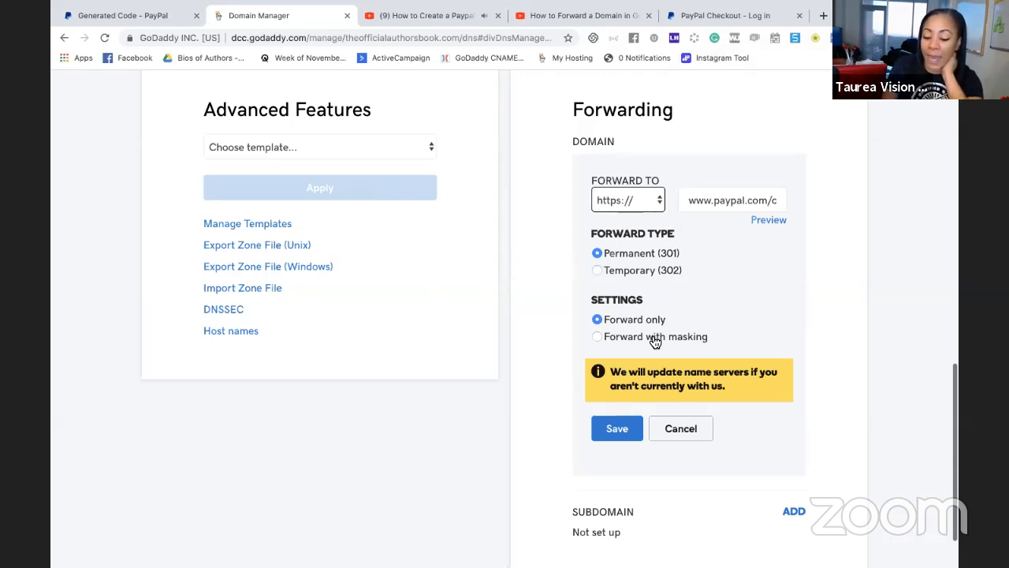
scroll(609, 260, "up", 1)
scroll(607, 252, "up", 15)
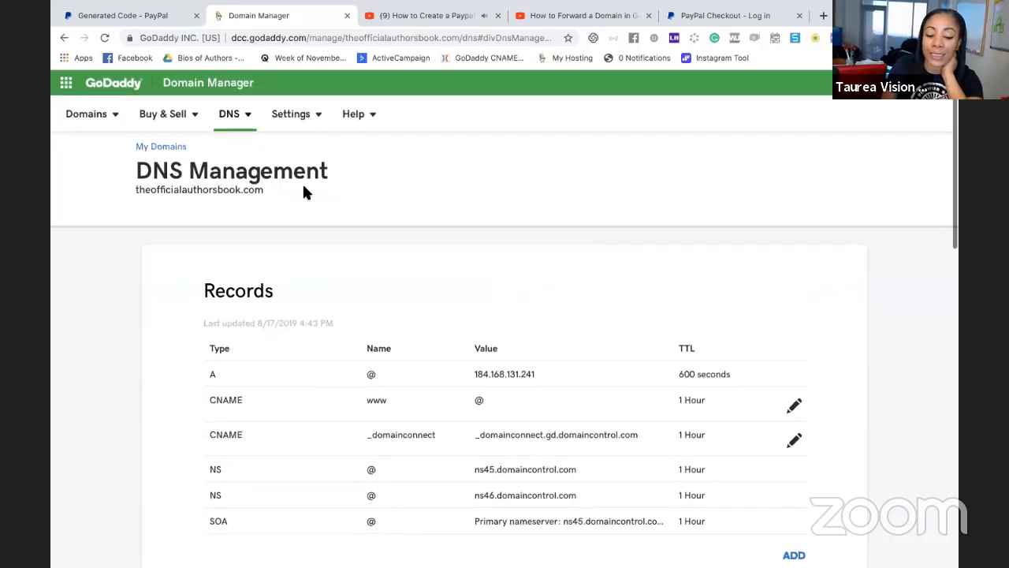
triple_click(221, 190)
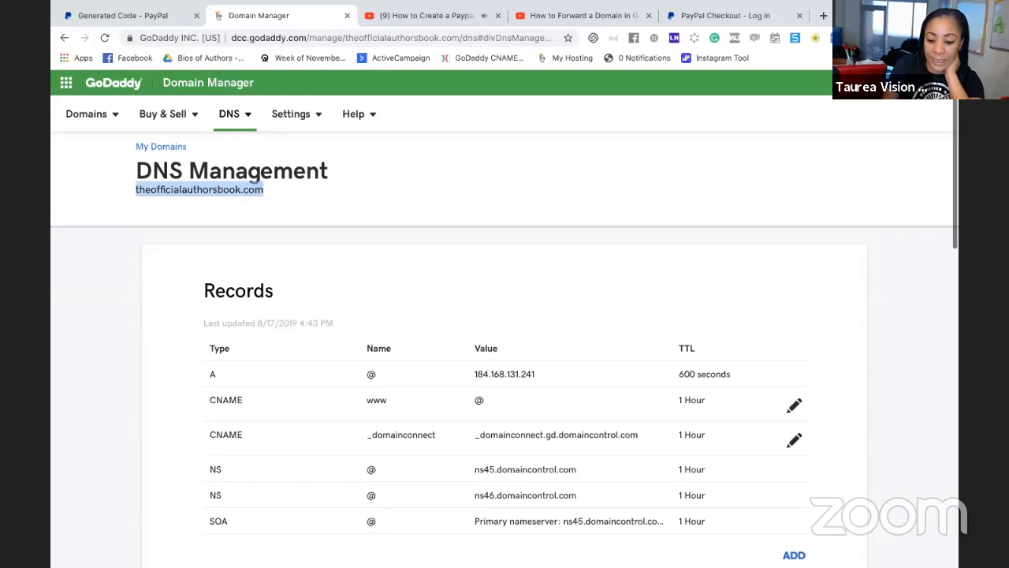
scroll(781, 107, "down", 1)
scroll(781, 107, "down", 10)
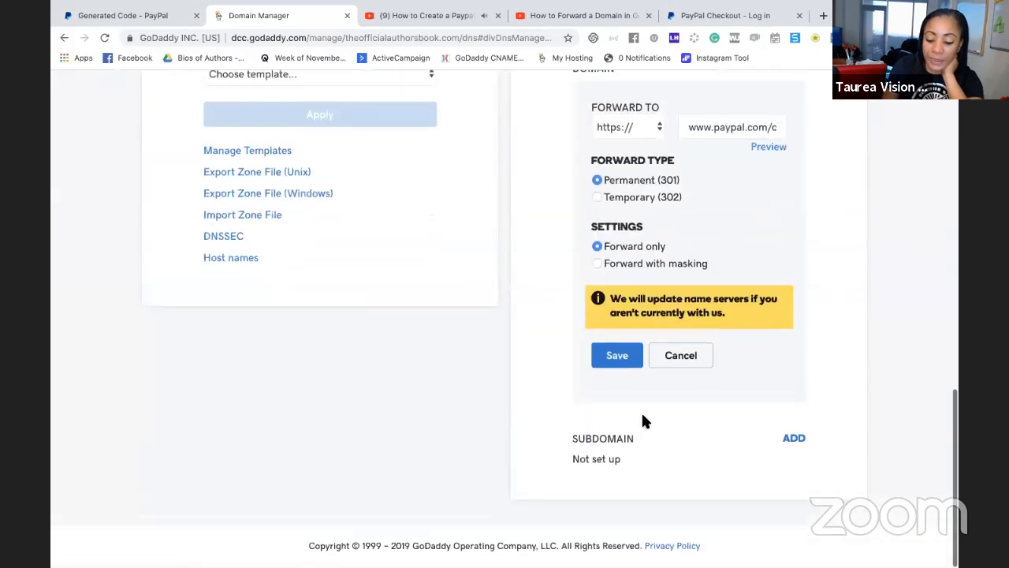
left_click(623, 361)
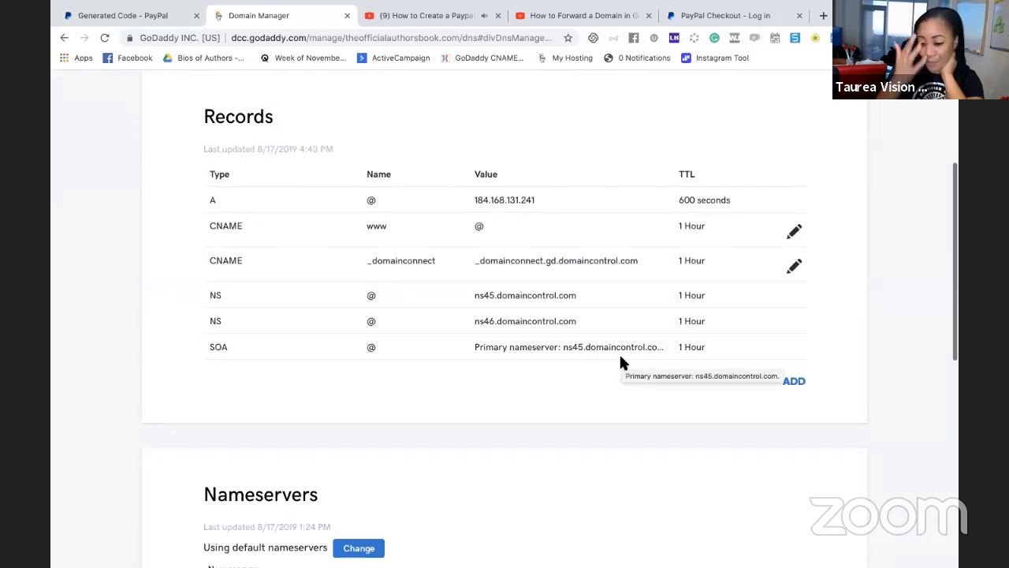
Test the forwarding by loading theofficialauthorsbook.com in a new browser tab, and load it a second time
left_click(824, 16)
type("theofficialauthorsbook.com")
key("Return")
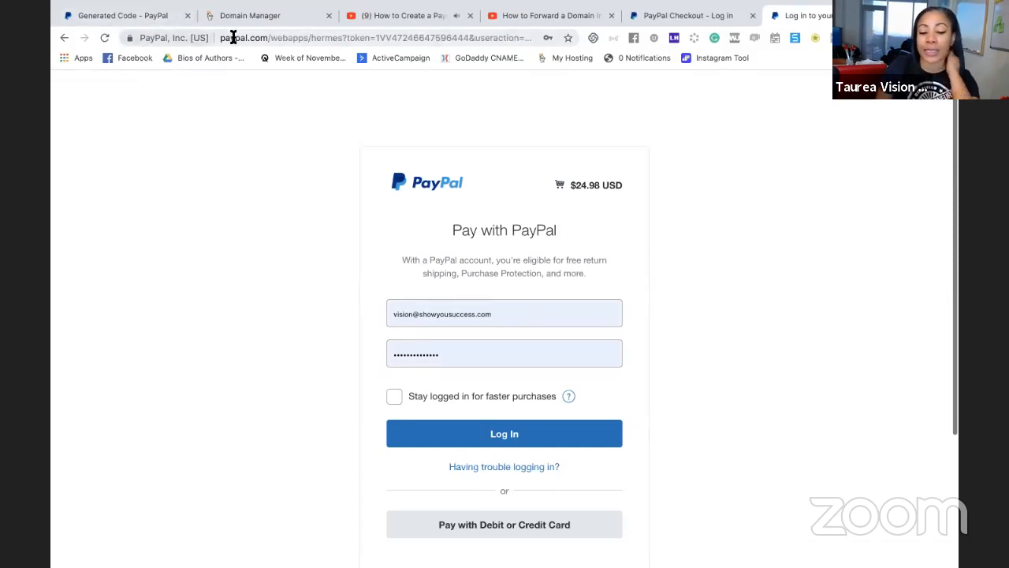
left_click(346, 42)
type("theofficialauthorsbook.com/")
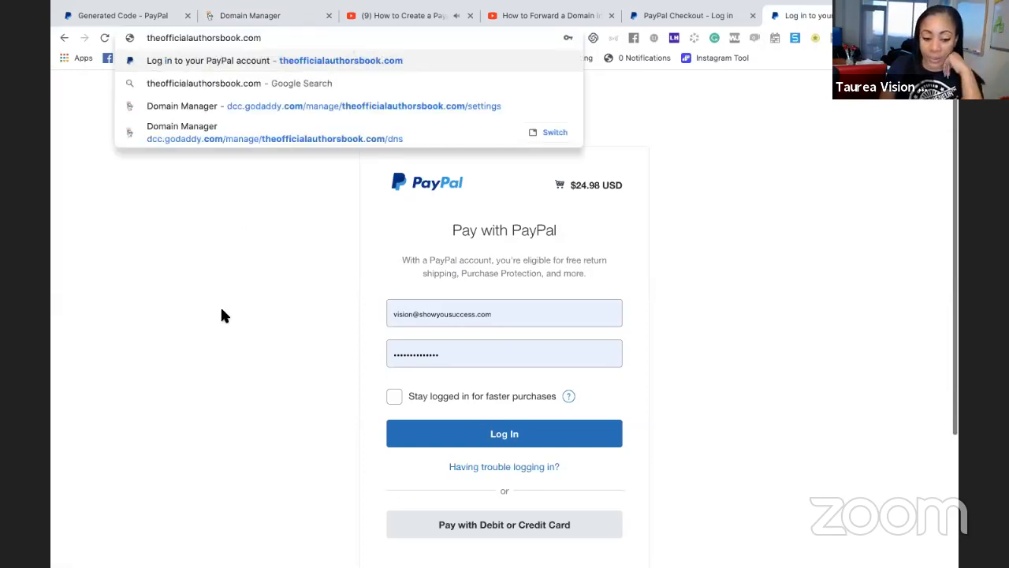
key("Return")
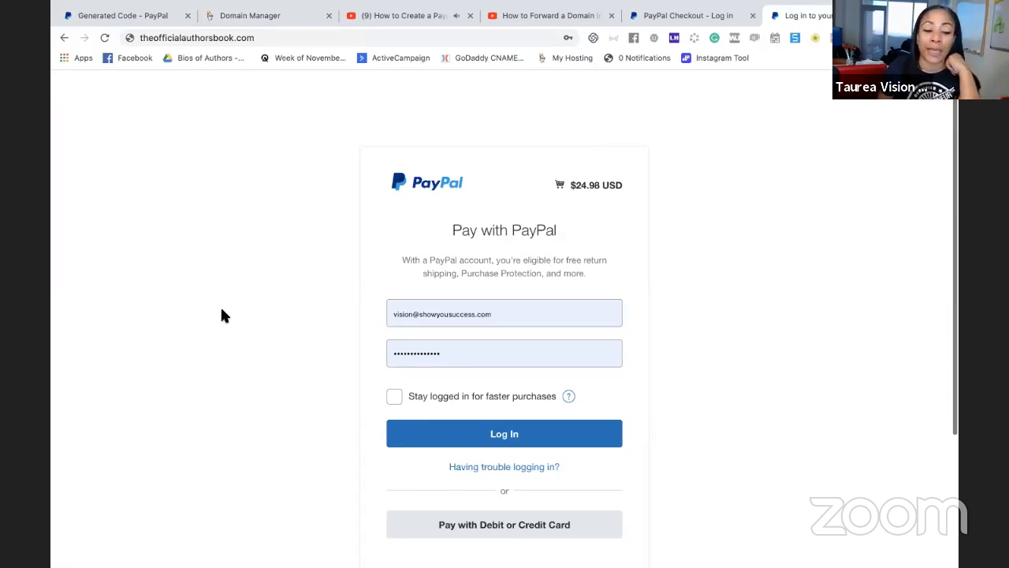
Check the saved forwarding address of the domain on GoDaddy's DNS management page
left_click(270, 15)
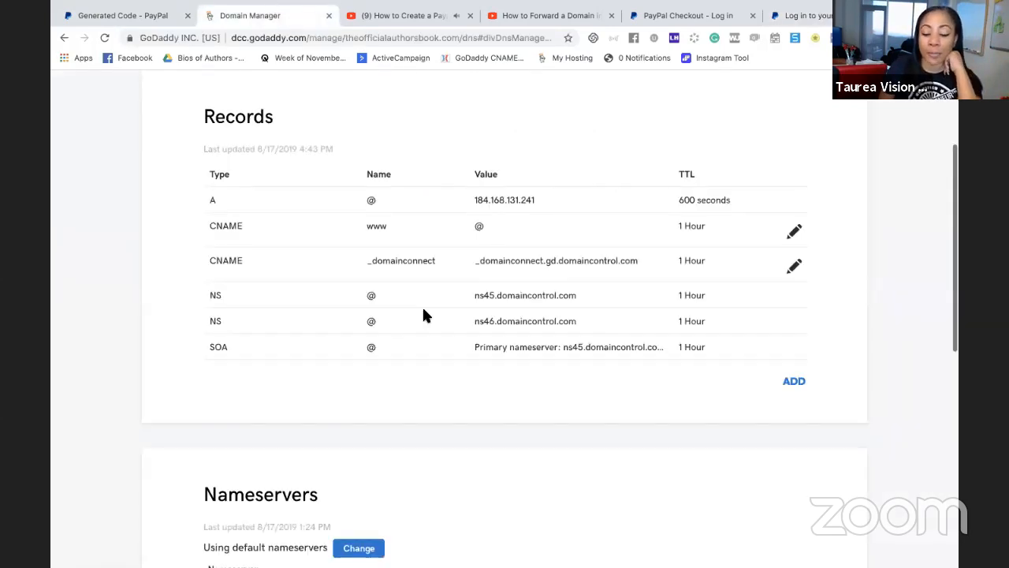
scroll(424, 315, "down", 6)
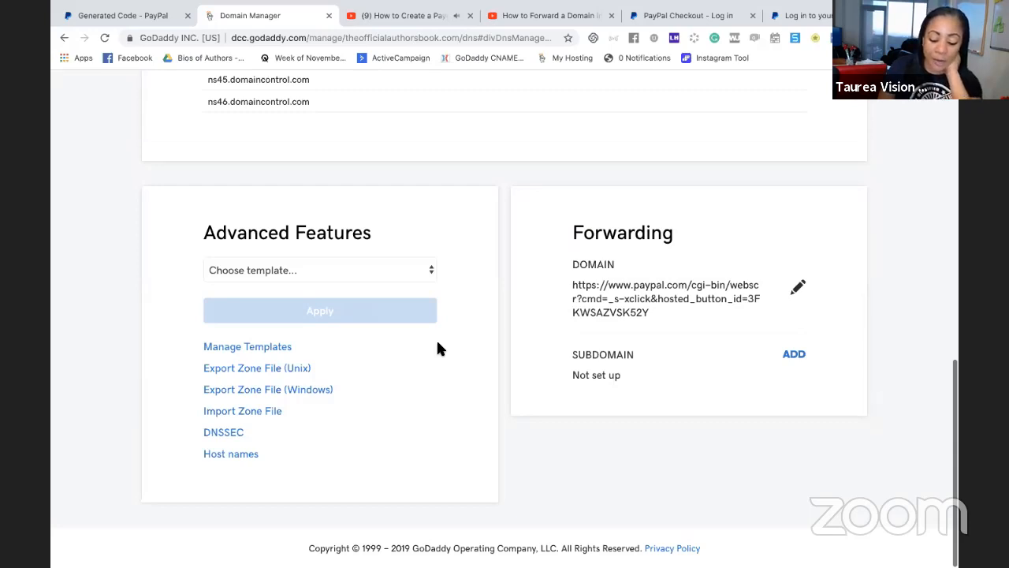
left_click(568, 534)
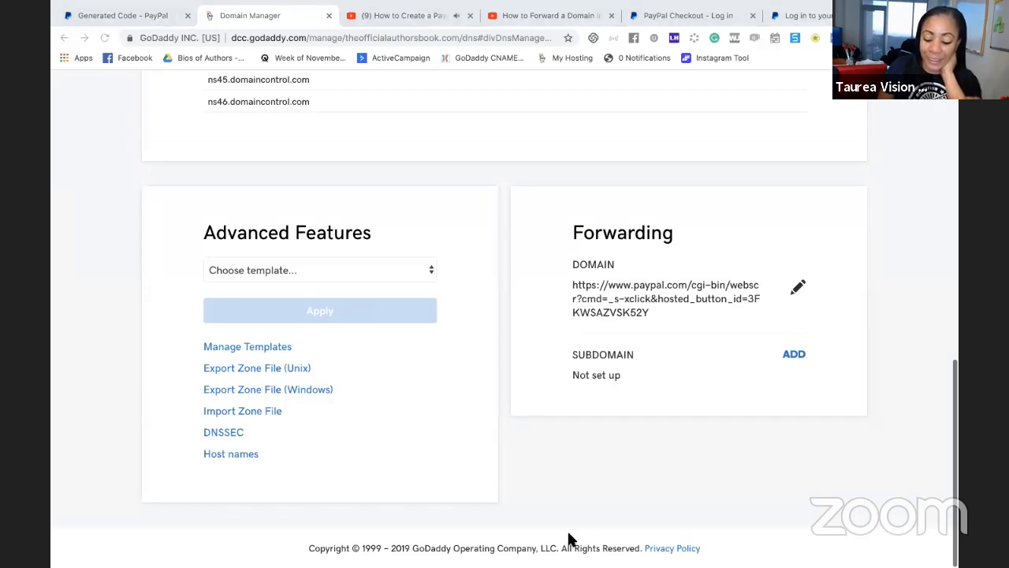